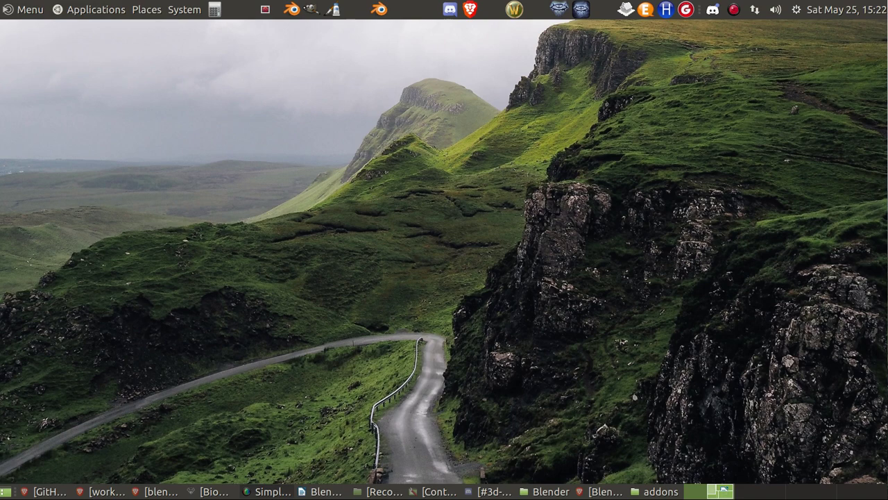
Step: Restore the Blender 2.8 for NWN document and select the blender.org 2.8 and NeverBlender links
left_click(325, 491)
left_click_drag(379, 37, 394, 31)
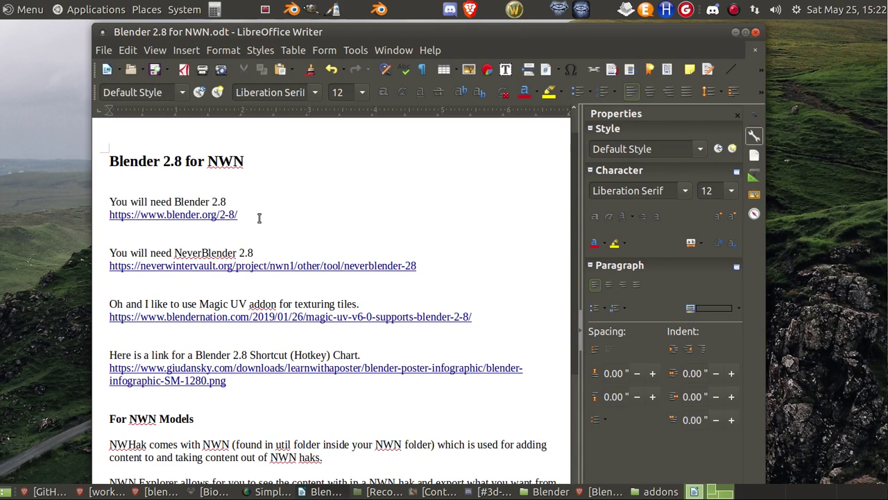
left_click_drag(259, 217, 105, 215)
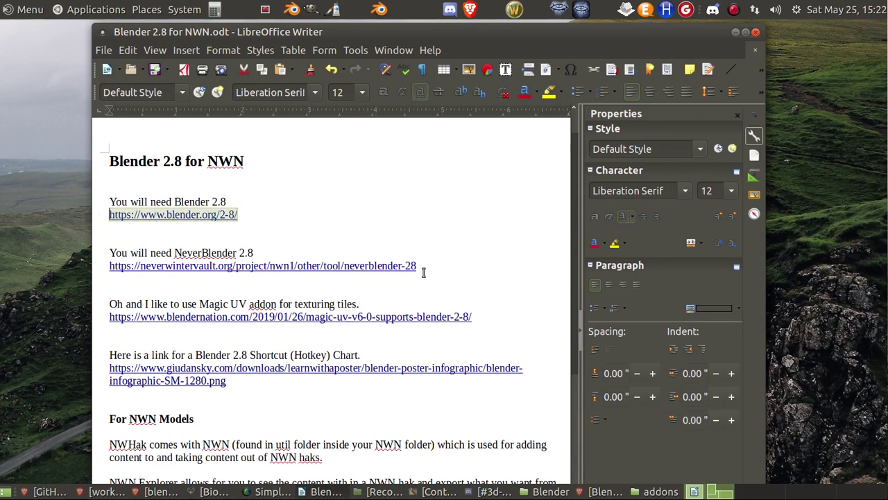
left_click_drag(381, 275, 99, 263)
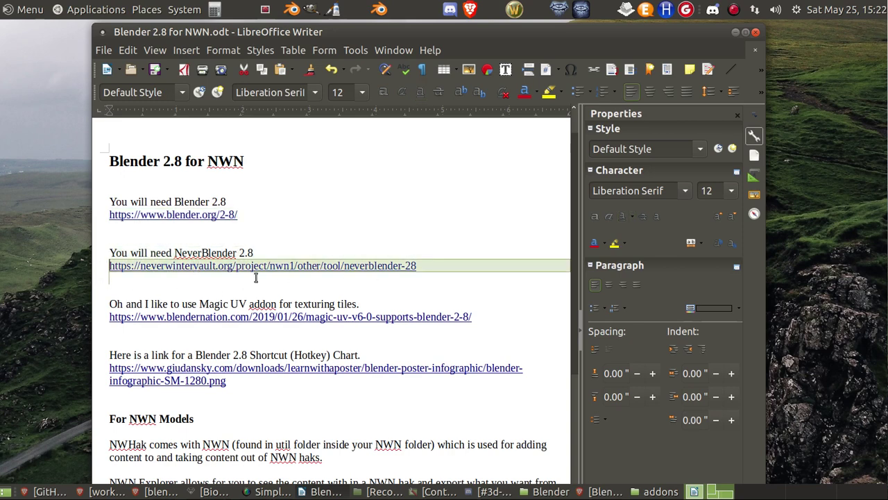
Step: Select the Magic UV and giudansky shortcut chart links, then highlight '2.8' in the chart line
left_click(493, 297)
left_click_drag(494, 318, 102, 317)
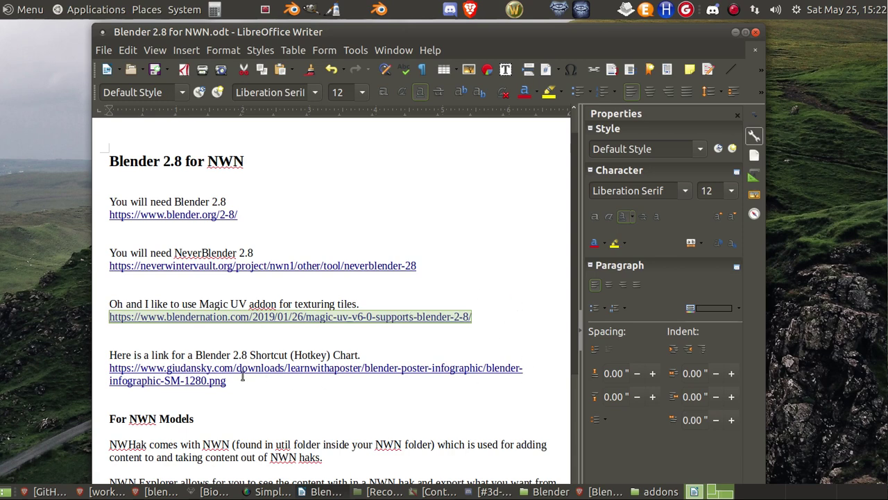
left_click_drag(236, 382, 102, 364)
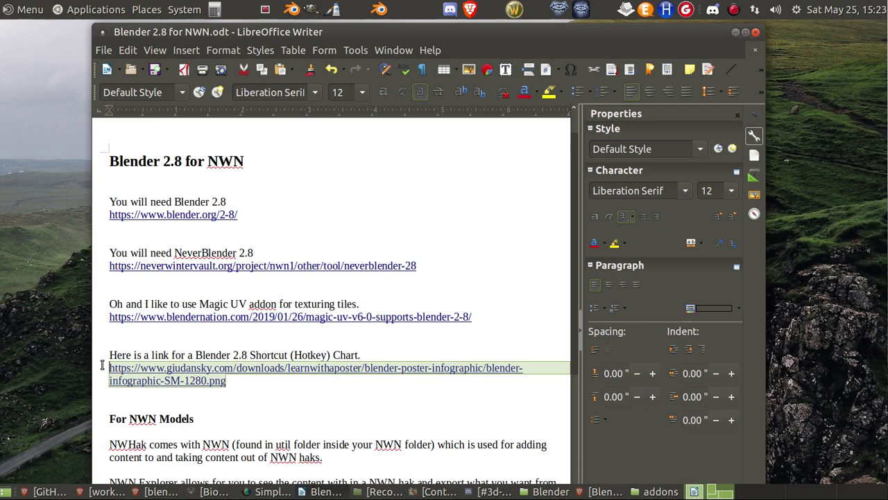
left_click(246, 355)
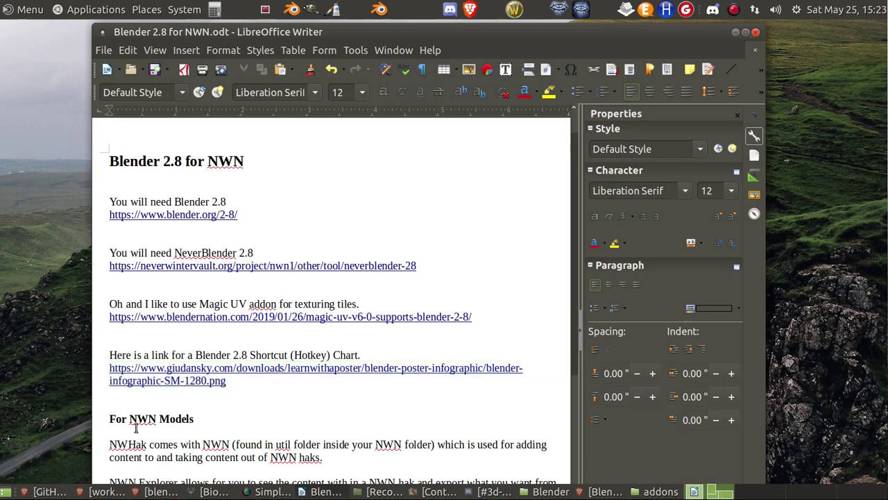
left_click_drag(248, 354, 232, 356)
left_click(242, 391)
scroll(242, 391, "down", 4)
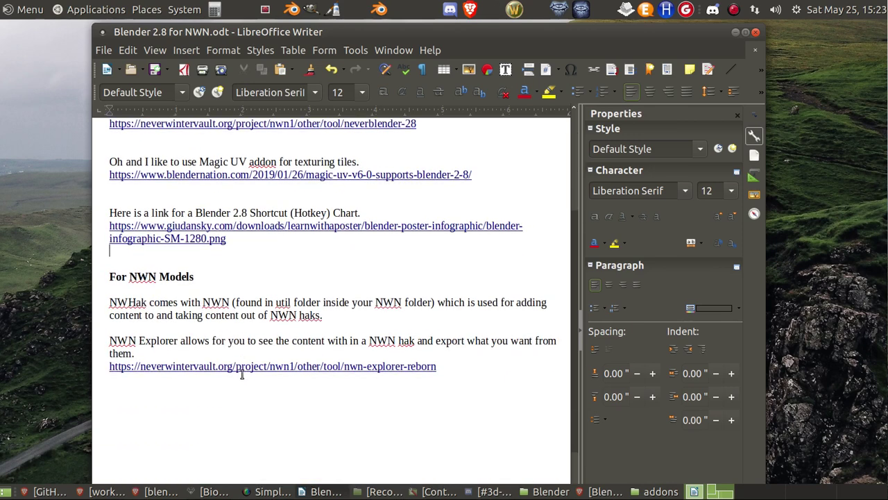
left_click_drag(321, 315, 123, 304)
key("shift+Down")
key("shift+Down")
double_click(139, 302)
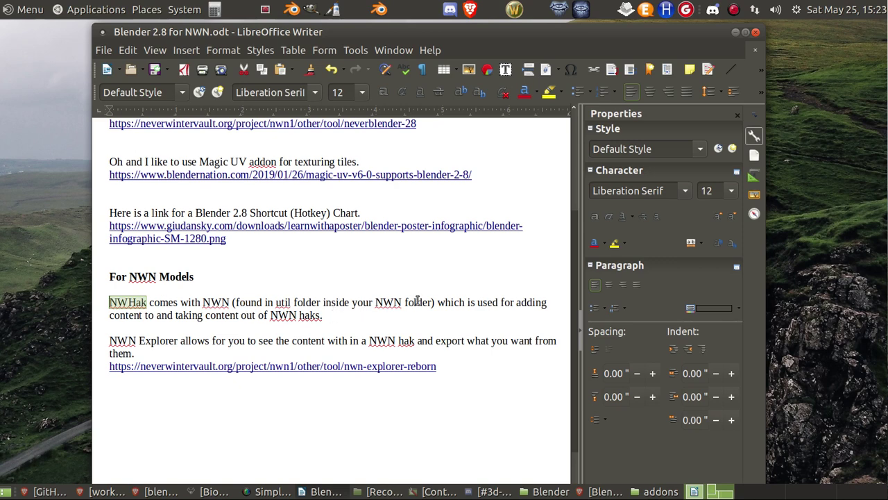
left_click_drag(275, 302, 406, 305)
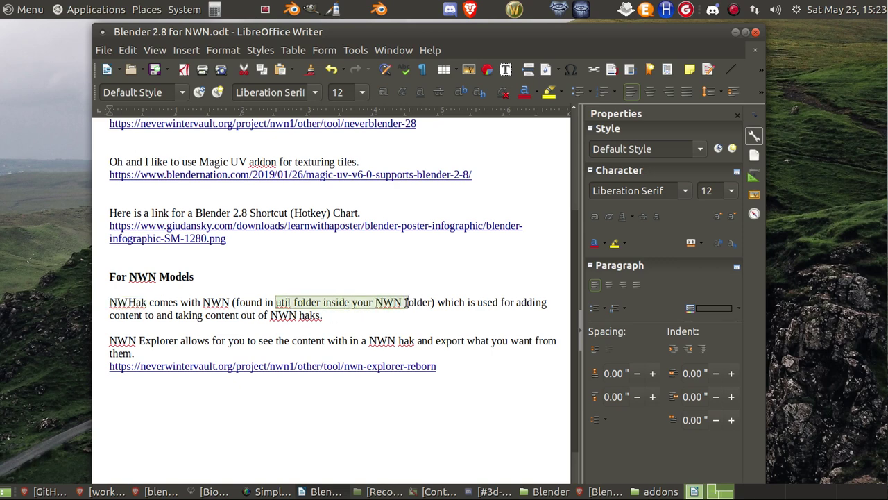
left_click(173, 331)
left_click_drag(109, 340, 176, 338)
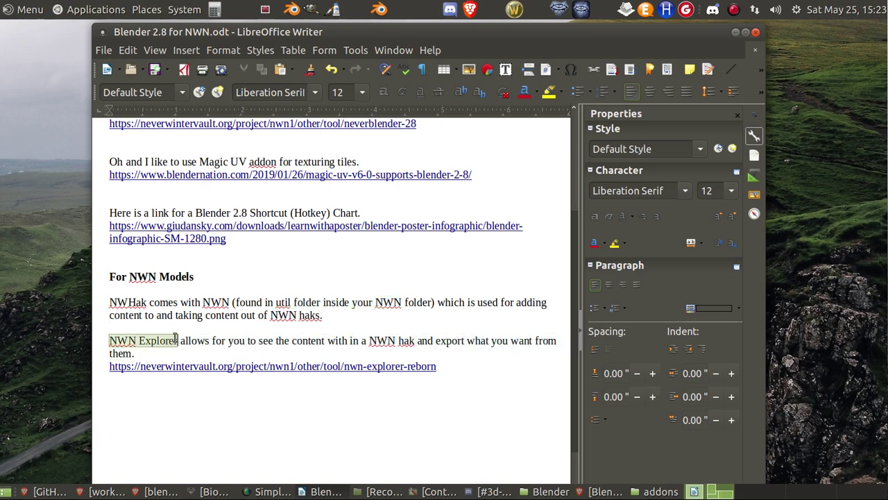
left_click_drag(452, 366, 99, 365)
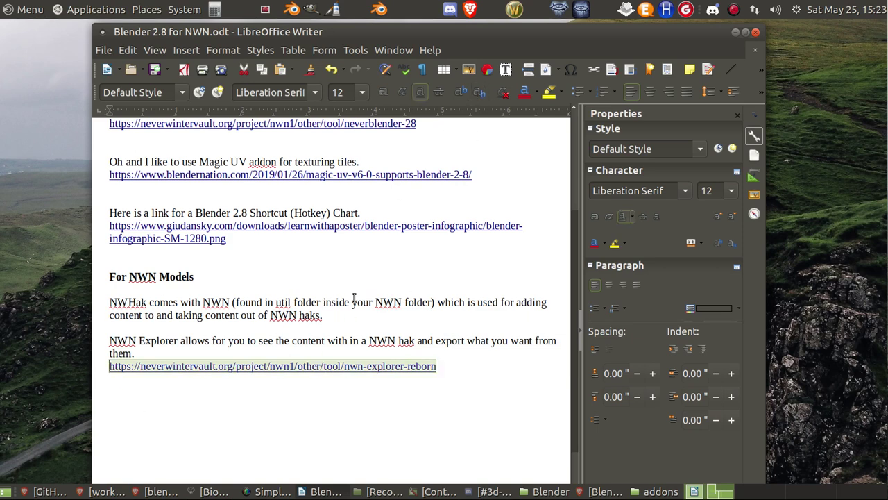
scroll(371, 292, "up", 4)
scroll(372, 292, "up", 1)
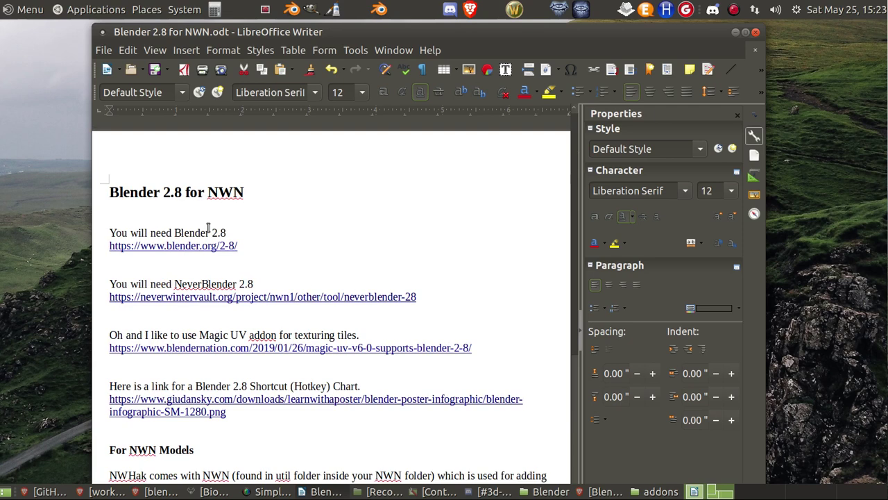
left_click(251, 243)
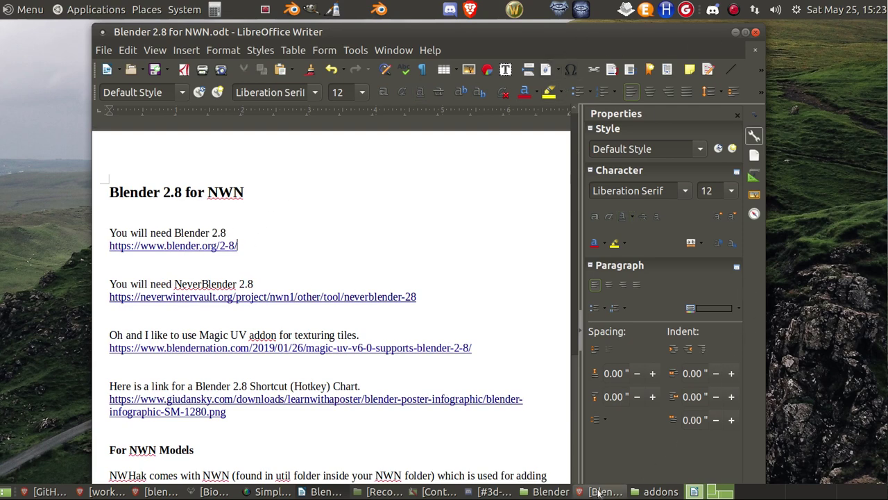
Step: Switch to Brave's Neverblender 2.8 Vault page and scroll through its Files table and back
left_click(602, 491)
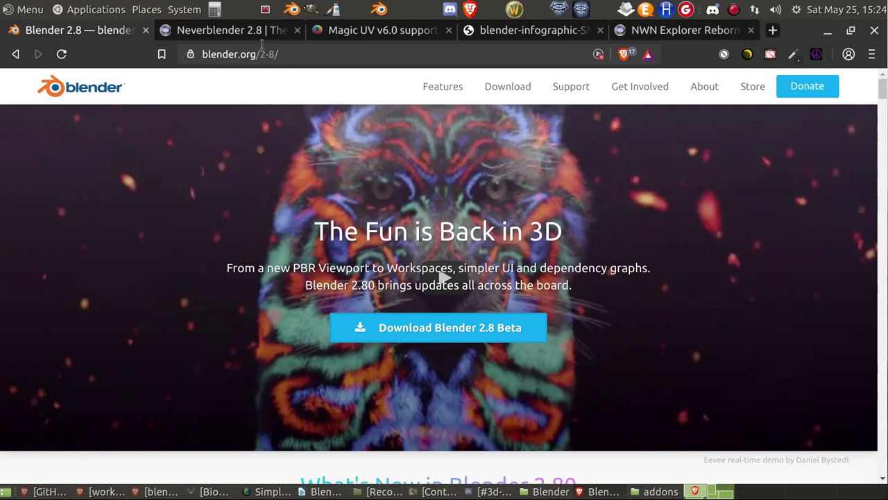
left_click(240, 33)
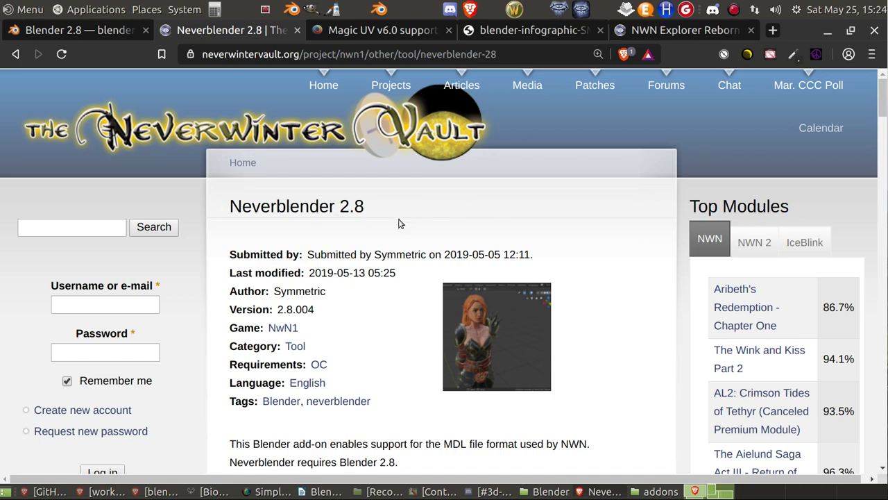
scroll(404, 287, "down", 6)
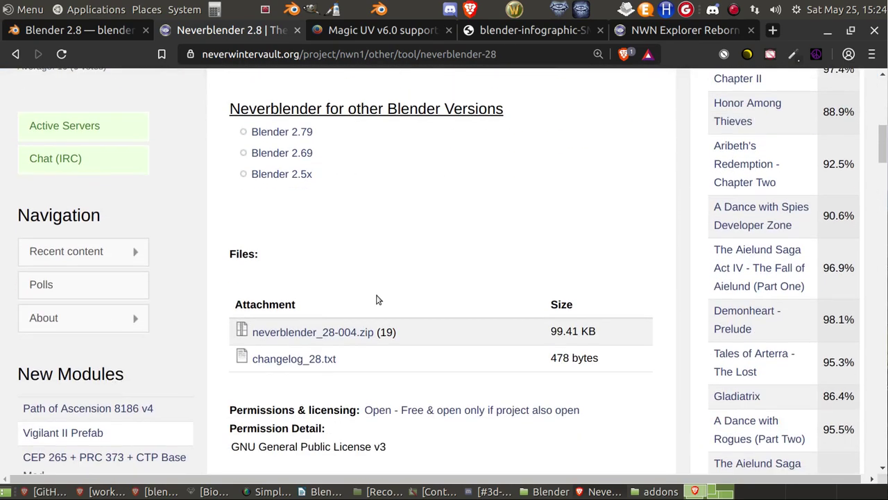
scroll(376, 300, "down", 2)
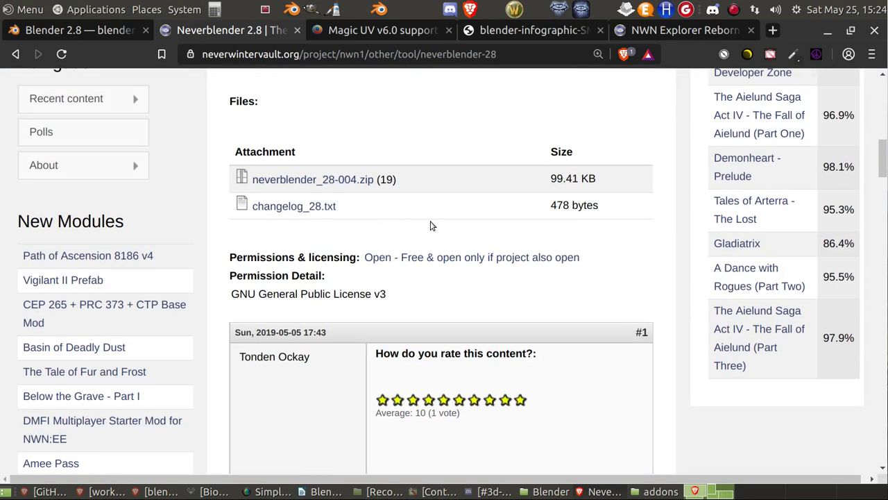
scroll(489, 240, "up", 3)
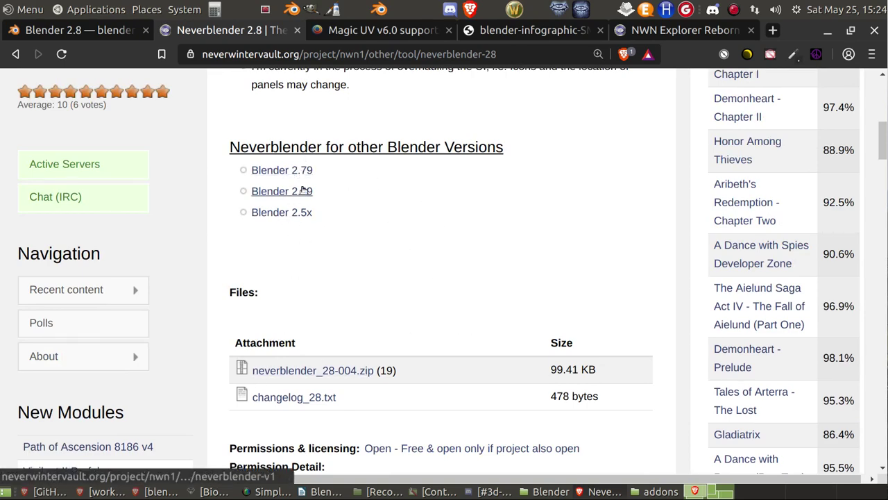
scroll(549, 218, "up", 4)
scroll(550, 218, "up", 3)
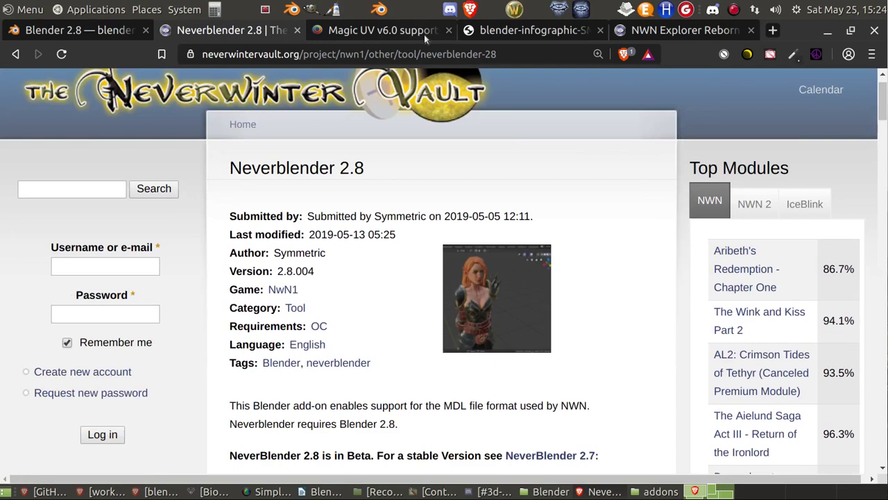
Step: Read through the Magic UV v6.0 article, then bring up the giudansky Blender infographic poster
left_click(359, 33)
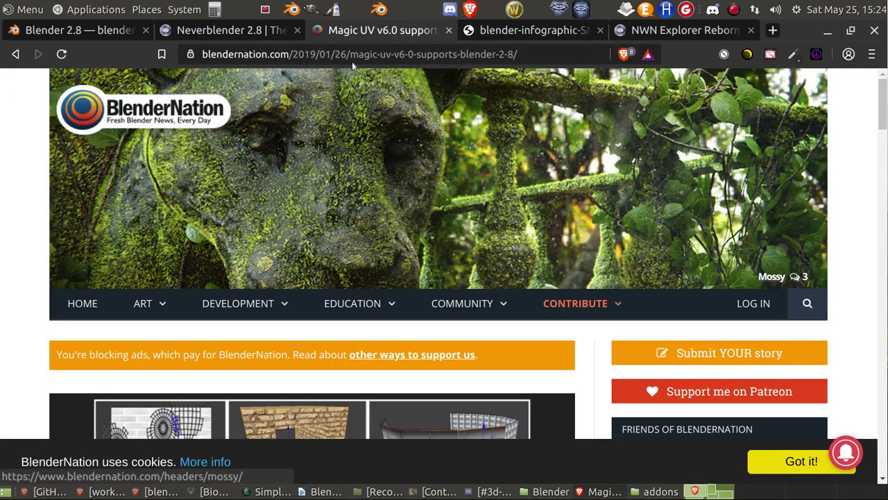
scroll(384, 106, "down", 12)
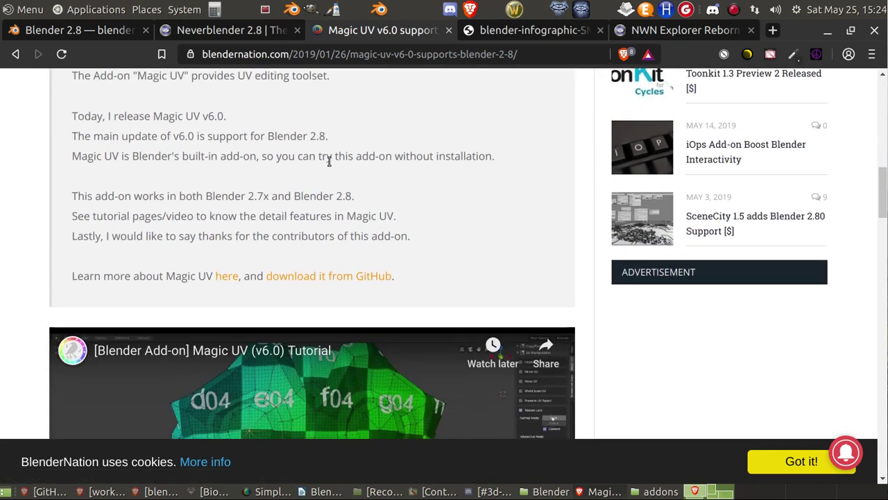
scroll(324, 167, "up", 5)
scroll(315, 243, "down", 6)
scroll(310, 260, "down", 5)
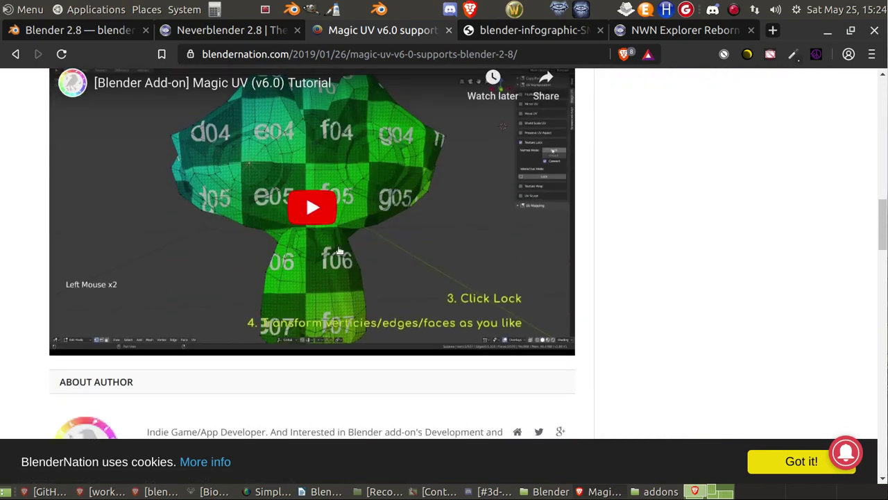
scroll(341, 264, "up", 6)
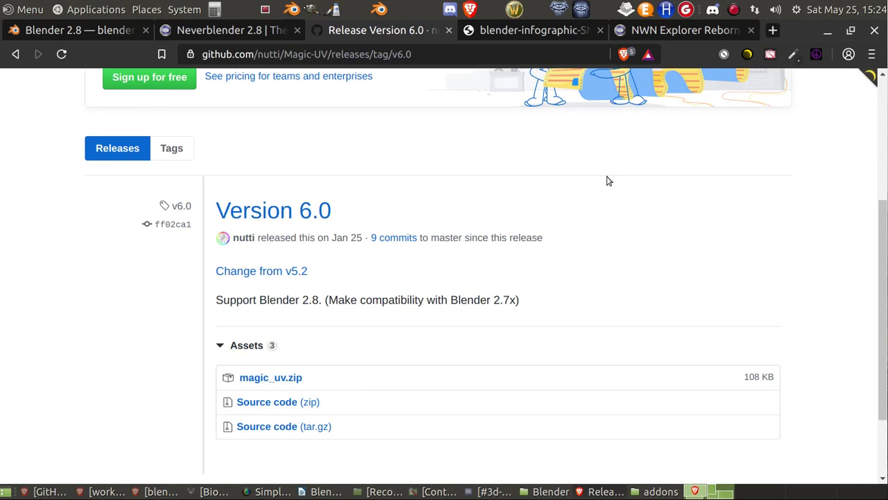
scroll(495, 234, "up", 4)
left_click(526, 31)
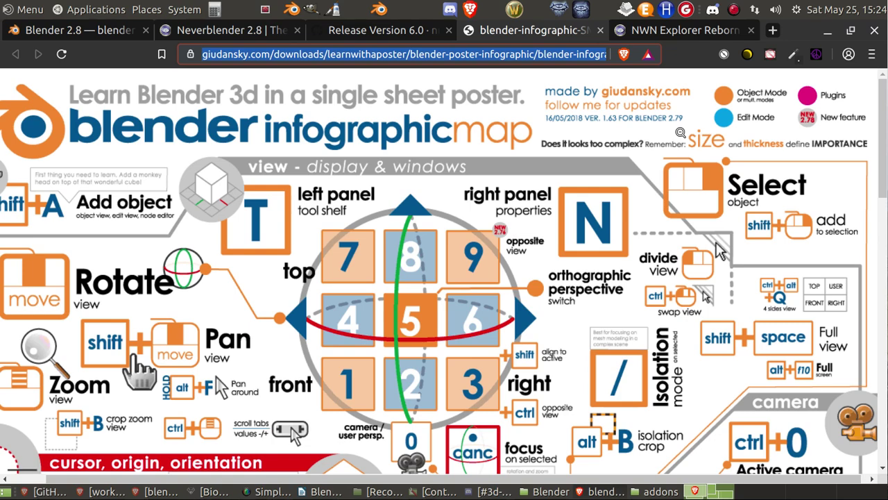
Step: Scroll through the Blender infographic shortcut poster
scroll(496, 272, "down", 3)
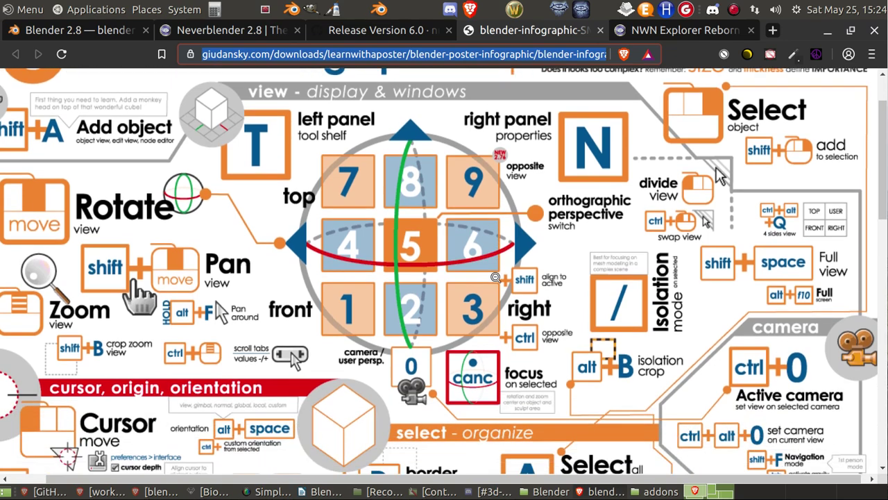
scroll(415, 270, "down", 6)
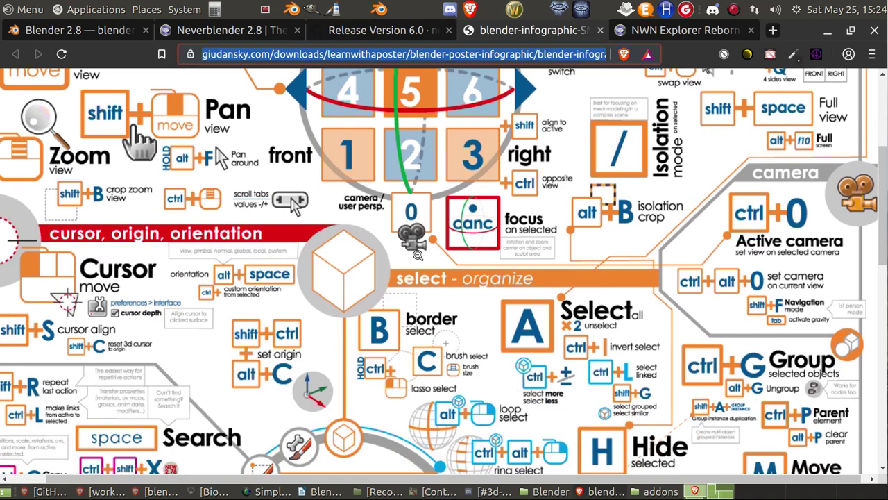
scroll(450, 400, "up", 7)
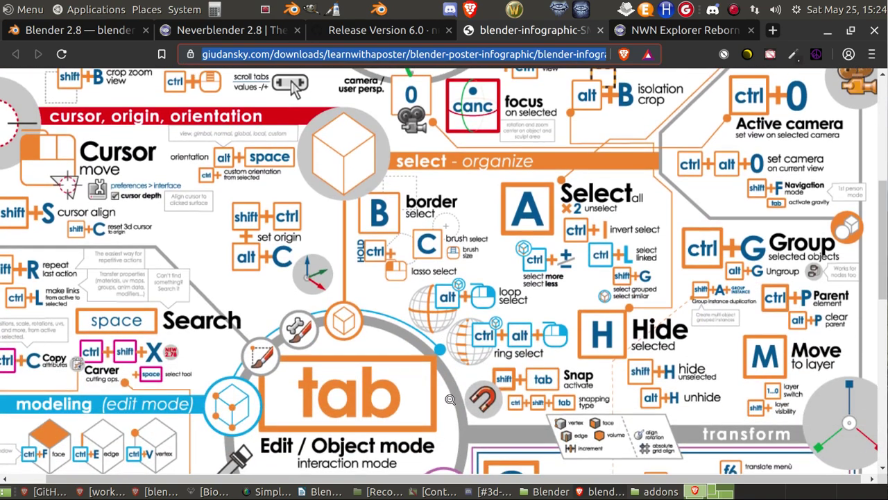
scroll(449, 401, "up", 2)
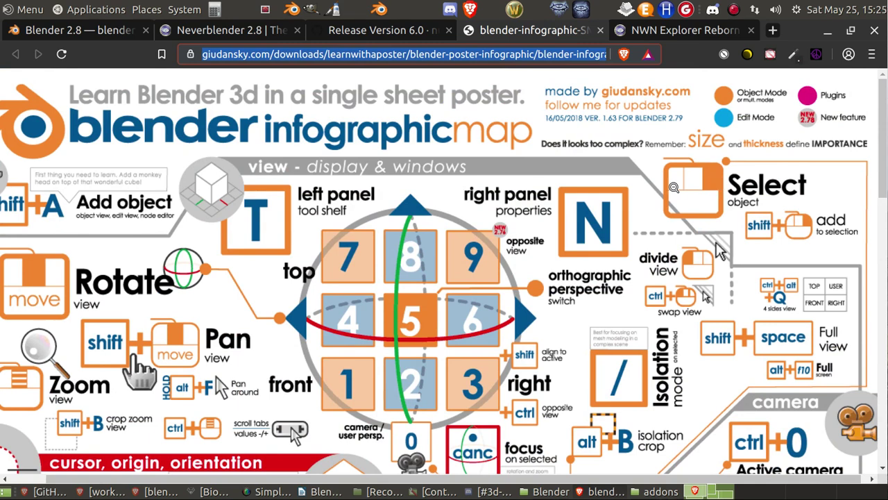
scroll(624, 181, "down", 3)
scroll(590, 174, "up", 3)
Step: Review the NWN Explorer Reborn page's nwnexplorer_163.rar download, then minimize Brave
left_click(671, 30)
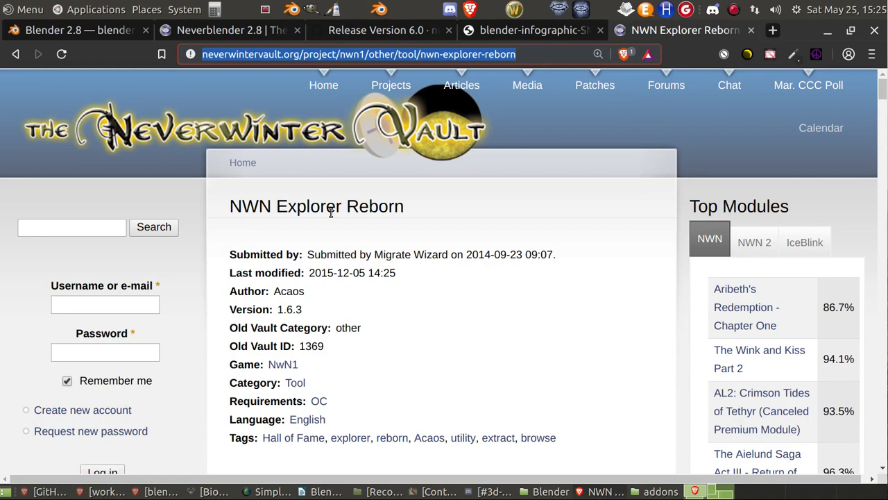
scroll(377, 224, "down", 5)
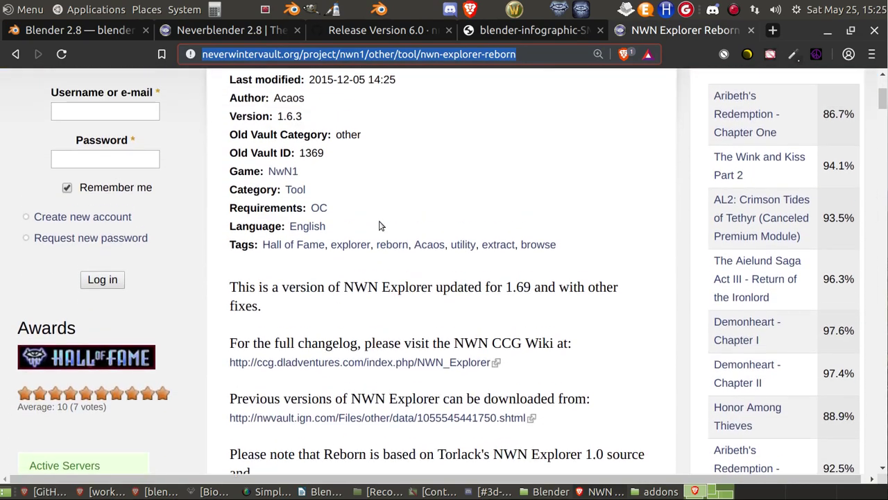
scroll(381, 224, "down", 6)
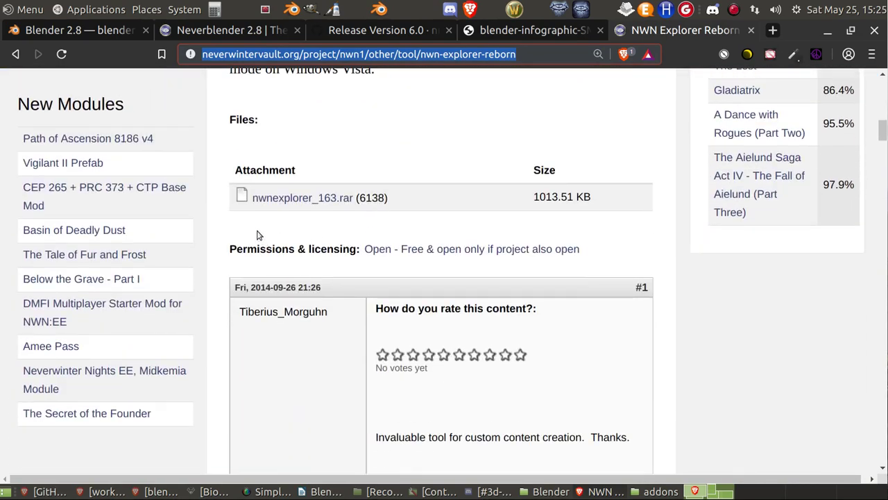
scroll(597, 267, "up", 3)
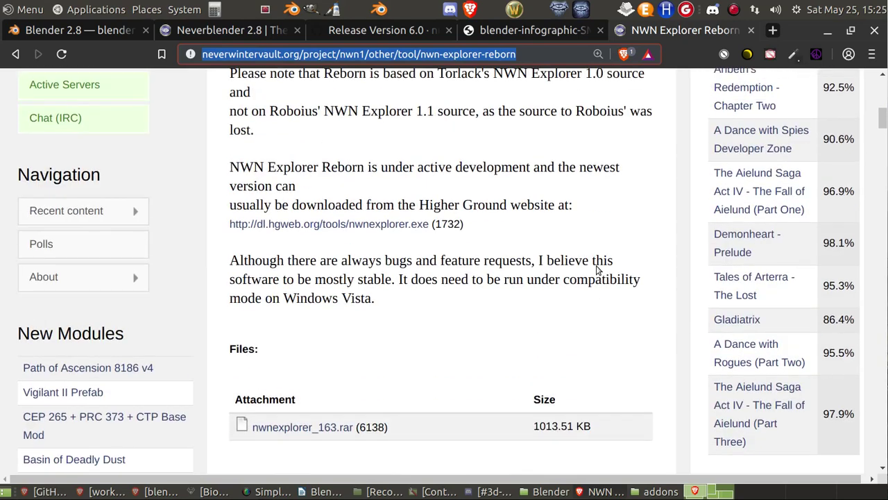
left_click(828, 33)
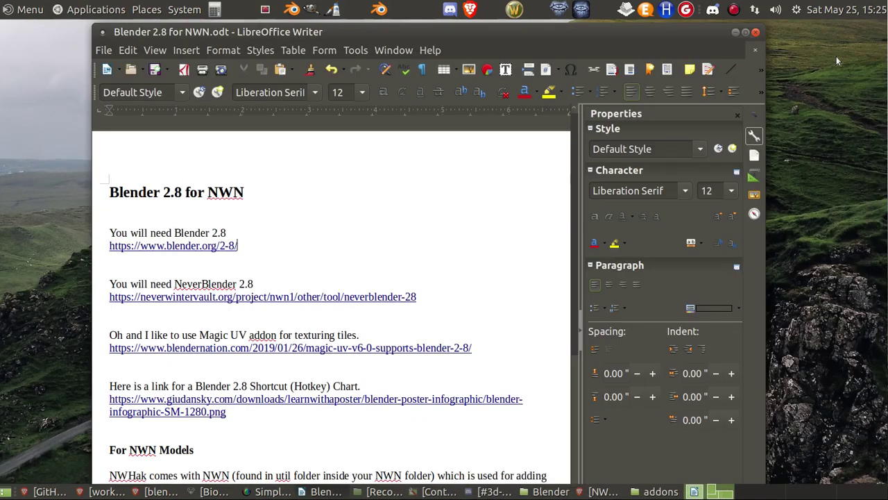
Step: Hide Writer, restore the Blender 2.80 addons folder, and send it to the next workspace
left_click(735, 32)
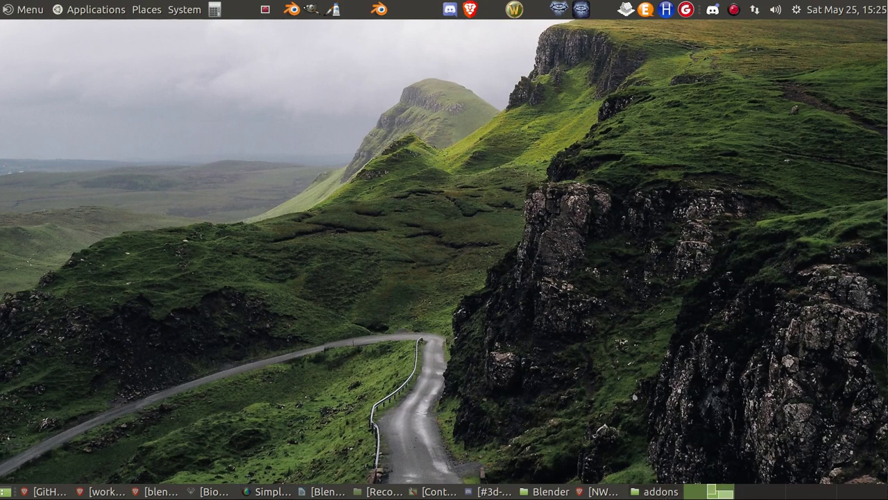
left_click(656, 491)
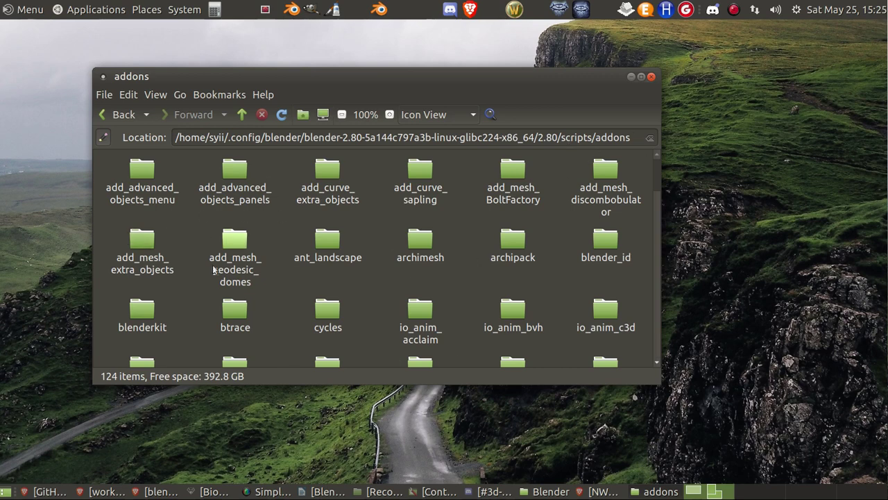
scroll(435, 332, "down", 4)
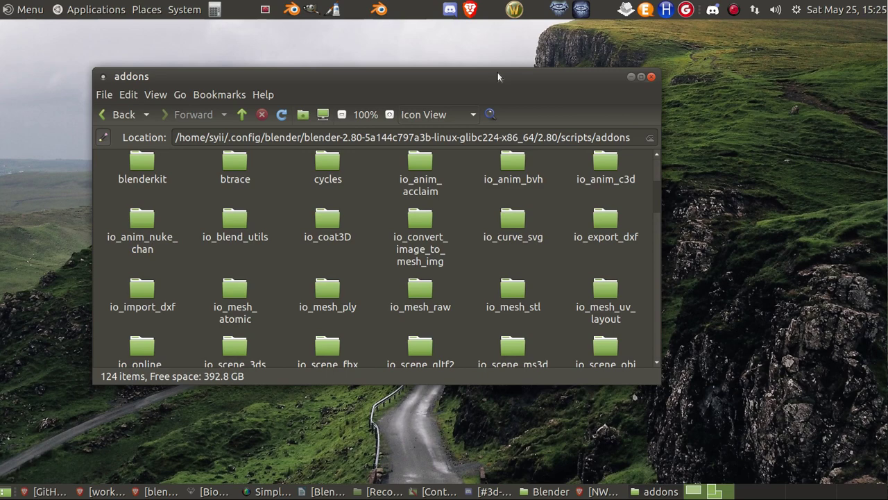
left_click_drag(507, 81, 564, 90)
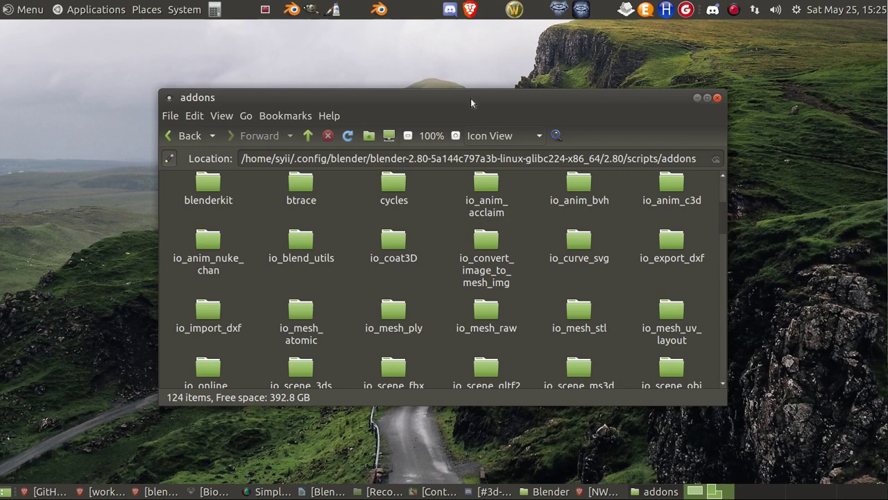
left_click_drag(471, 97, 491, 102)
key("ctrl+alt+Right")
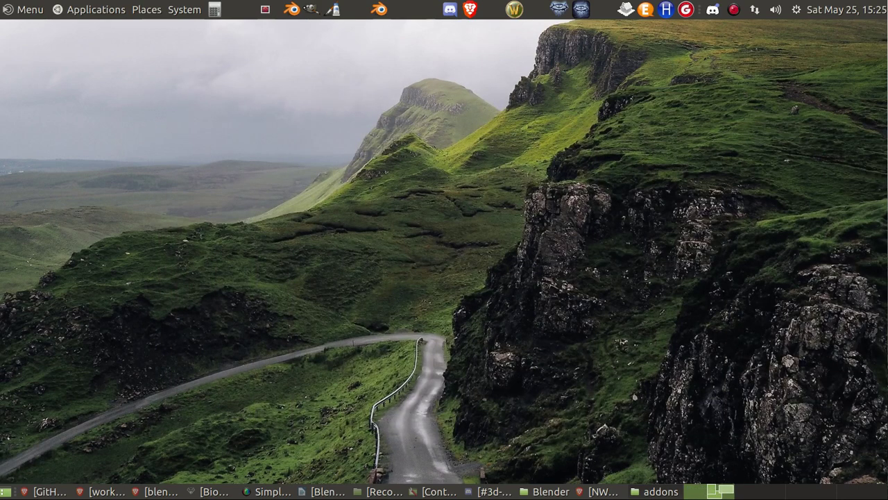
Step: Launch Blender 2.80, dismiss the splash screen and open Preferences
left_click(379, 10)
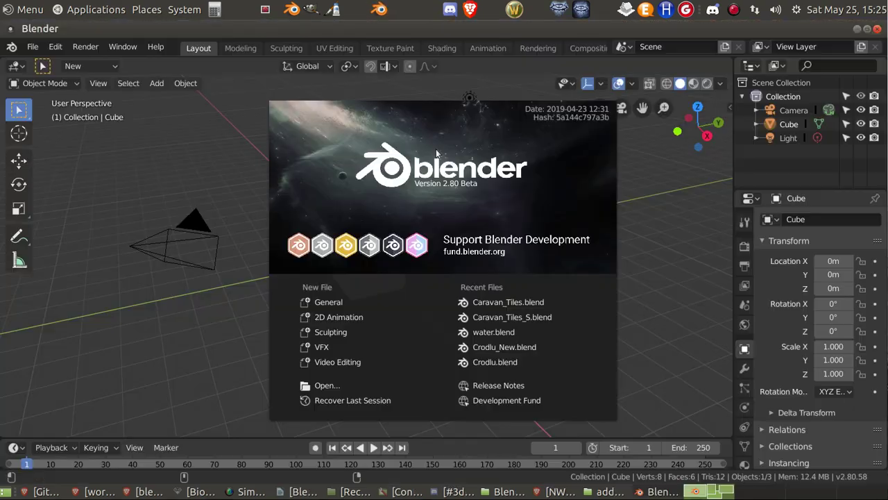
left_click(204, 140)
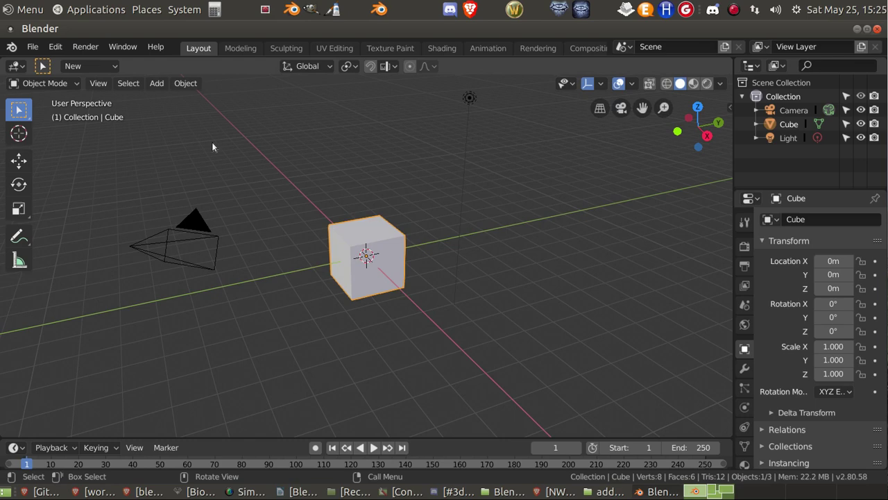
left_click(34, 48)
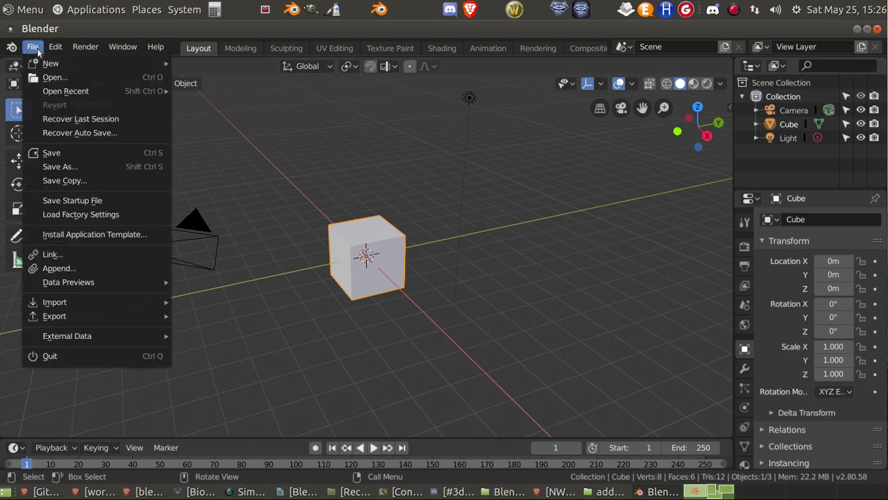
mouse_move(56, 53)
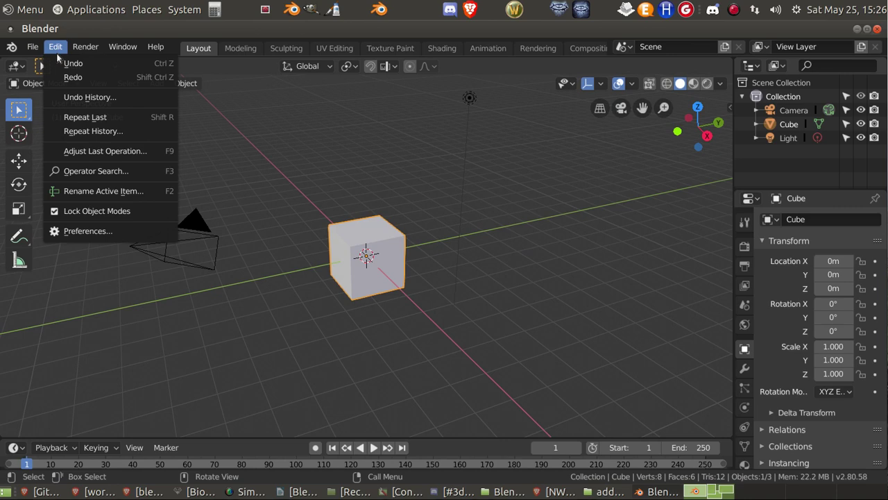
left_click(98, 232)
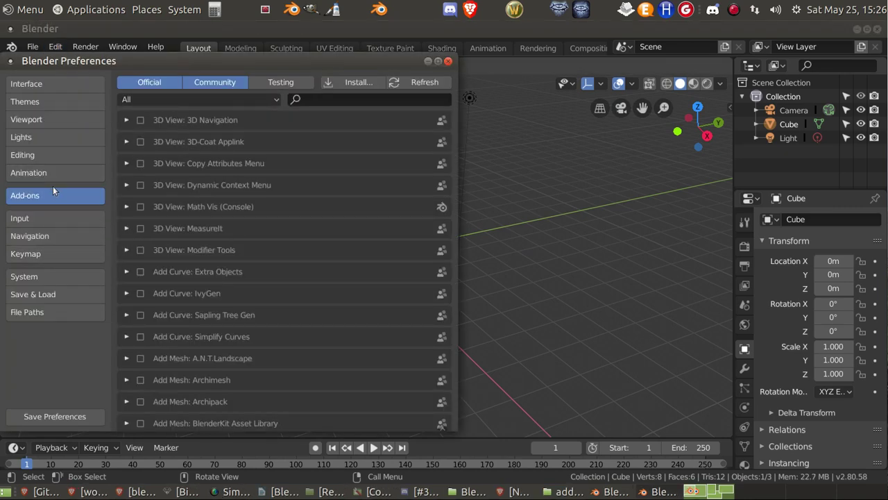
Step: Confirm Neverblender and Magic UV are enabled in Add-ons, save preferences, and close the window
scroll(233, 236, "down", 7)
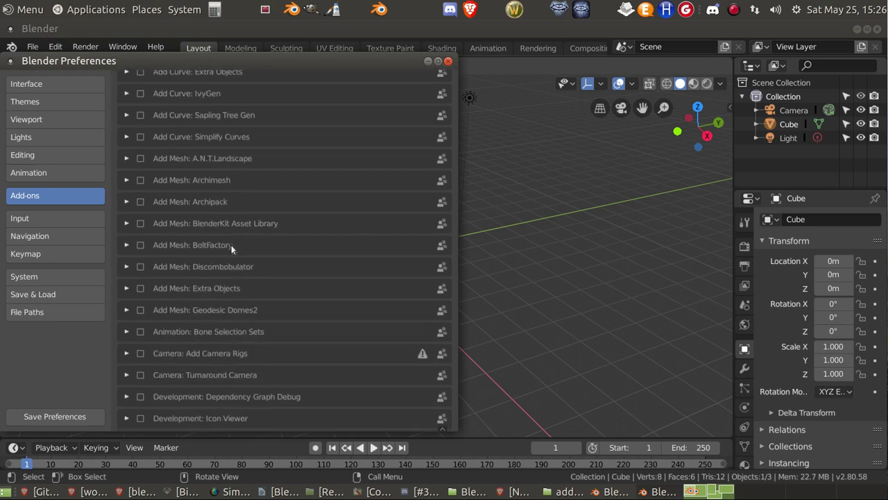
scroll(231, 245, "down", 5)
scroll(229, 250, "down", 2)
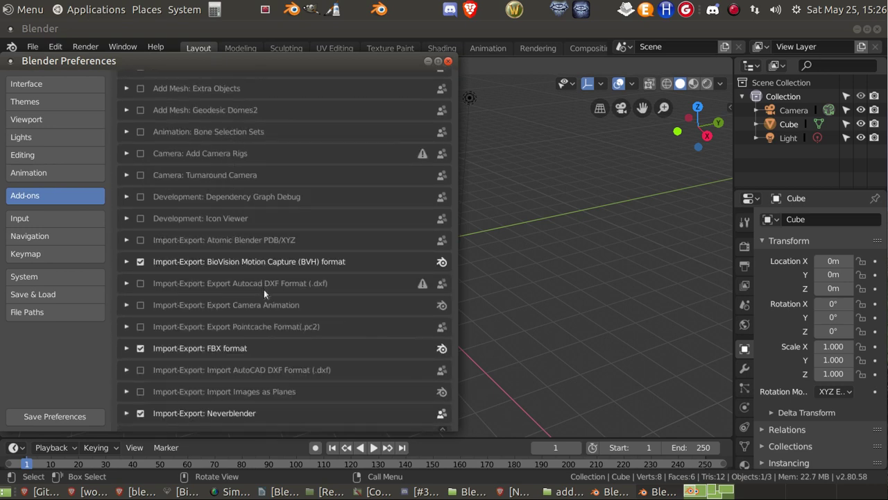
scroll(264, 290, "down", 5)
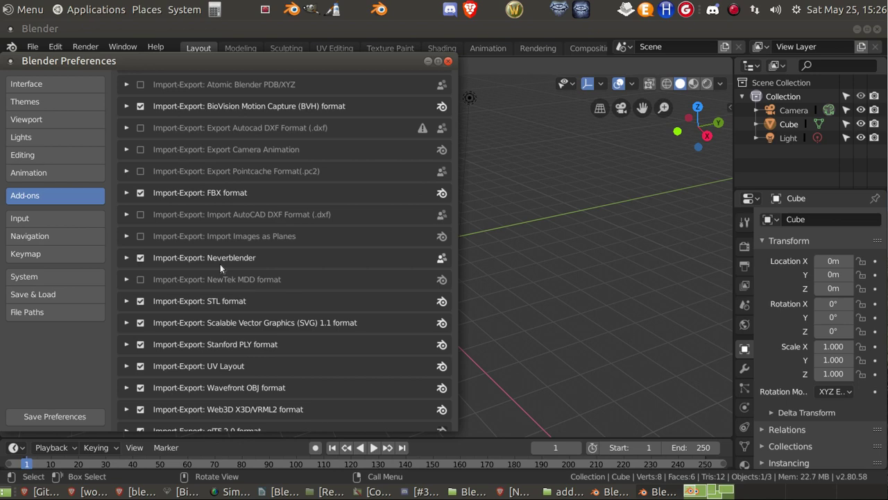
scroll(336, 298, "down", 4)
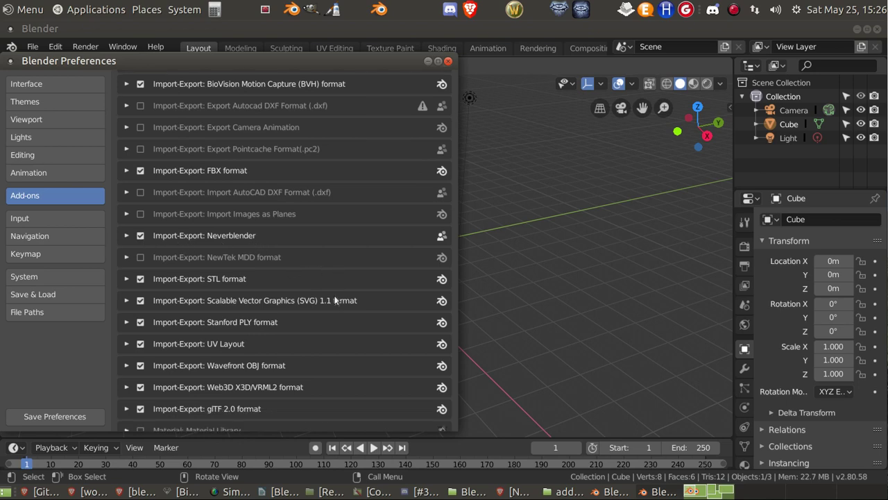
scroll(335, 298, "down", 15)
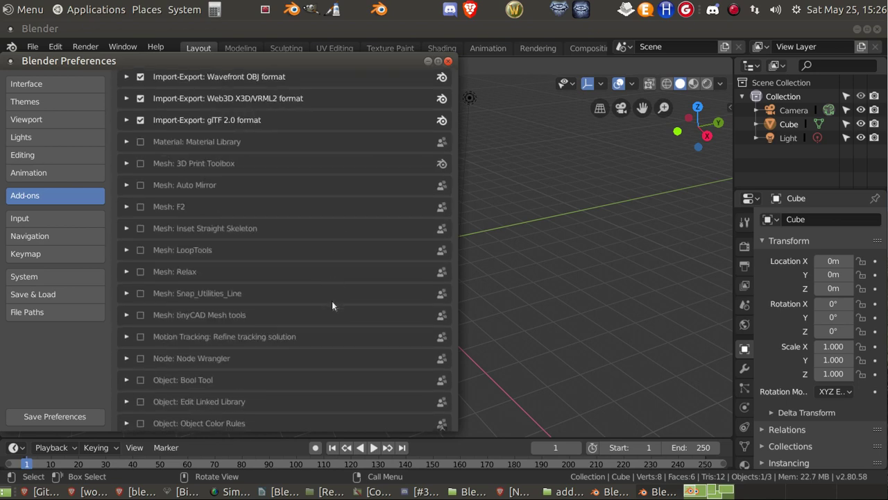
scroll(309, 317, "down", 1)
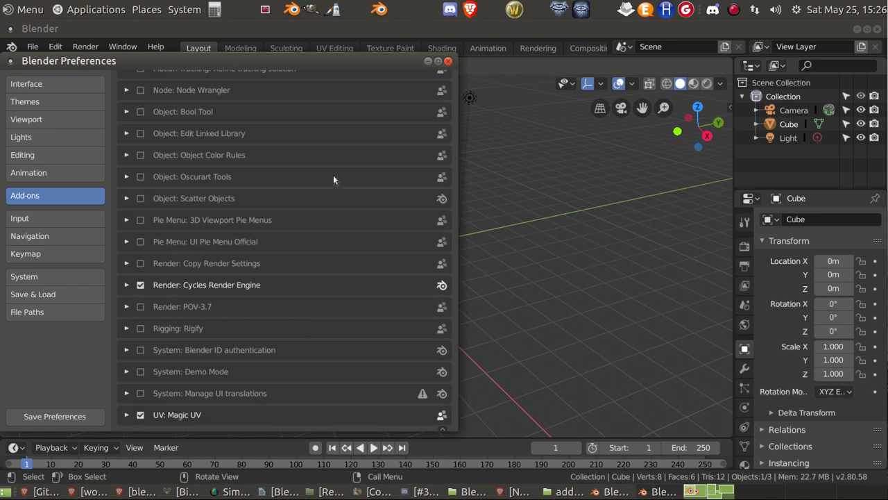
scroll(331, 186, "up", 1)
left_click(32, 416)
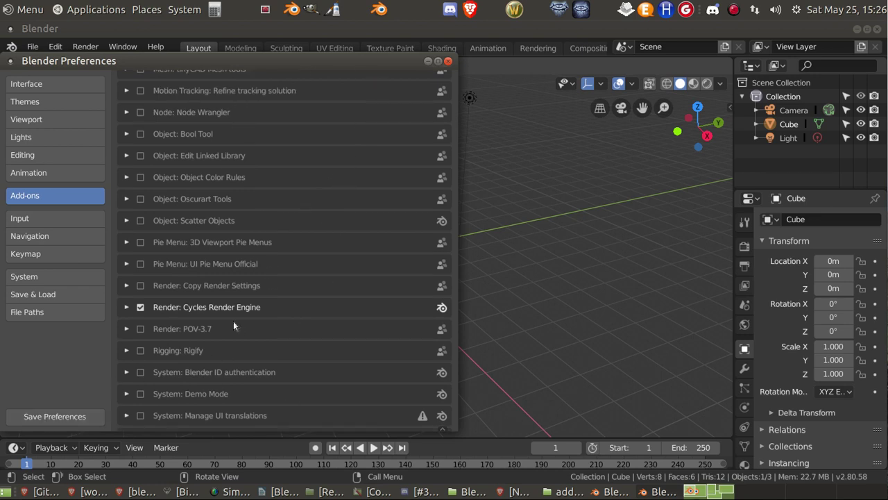
left_click(447, 61)
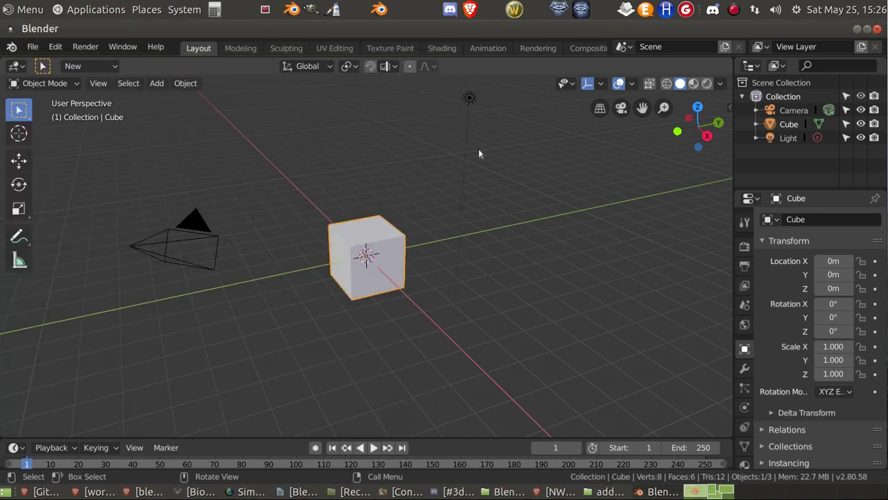
Step: Orbit the default cube, then bring the folder window over Blender and open the home Blender folder
middle_click_drag(413, 254, 464, 258)
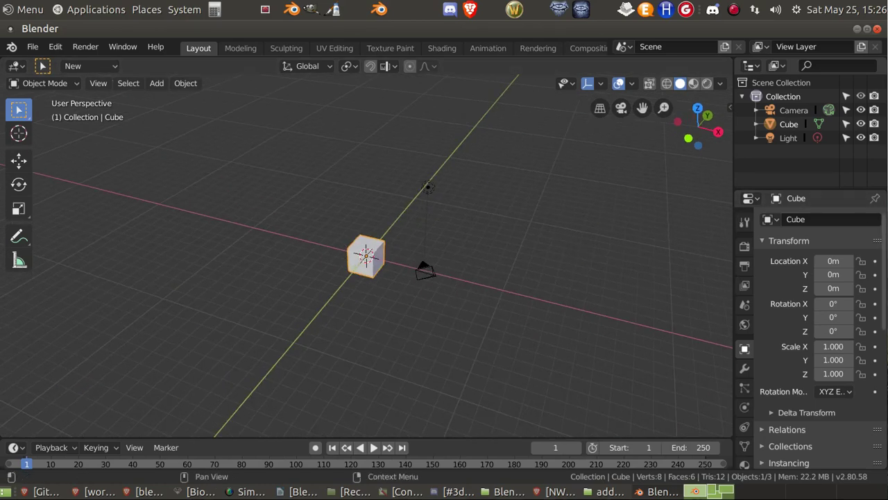
left_click(508, 491)
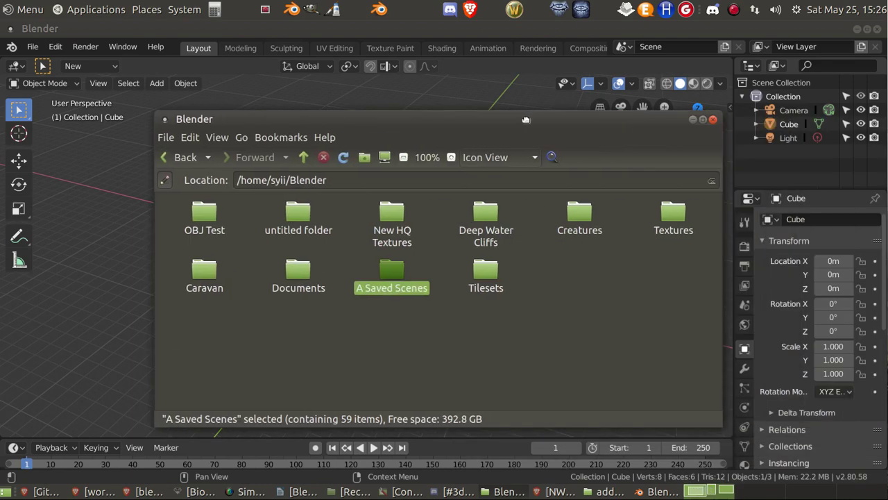
left_click_drag(530, 114, 480, 109)
left_click(293, 165)
left_click_drag(293, 167, 231, 167)
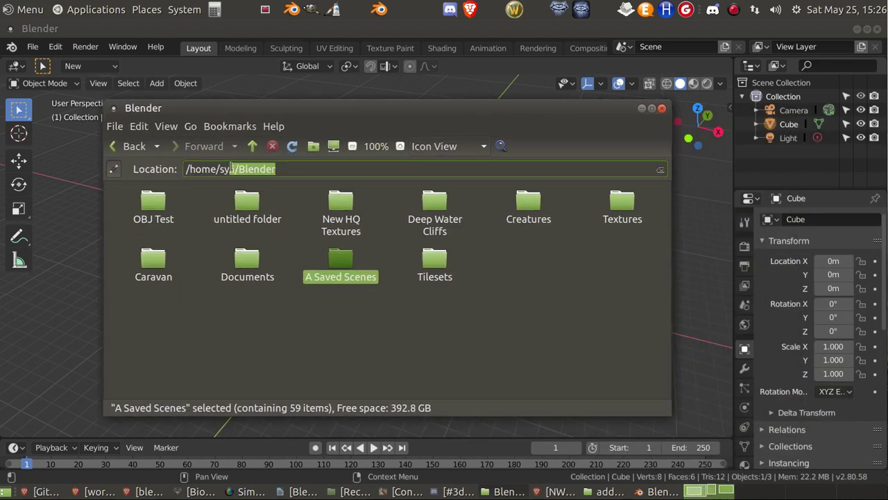
left_click(252, 146)
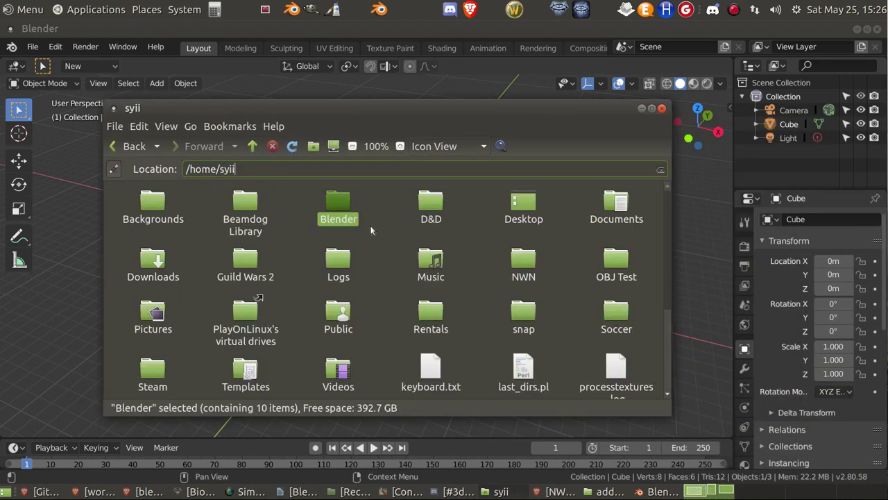
double_click(245, 168)
double_click(333, 204)
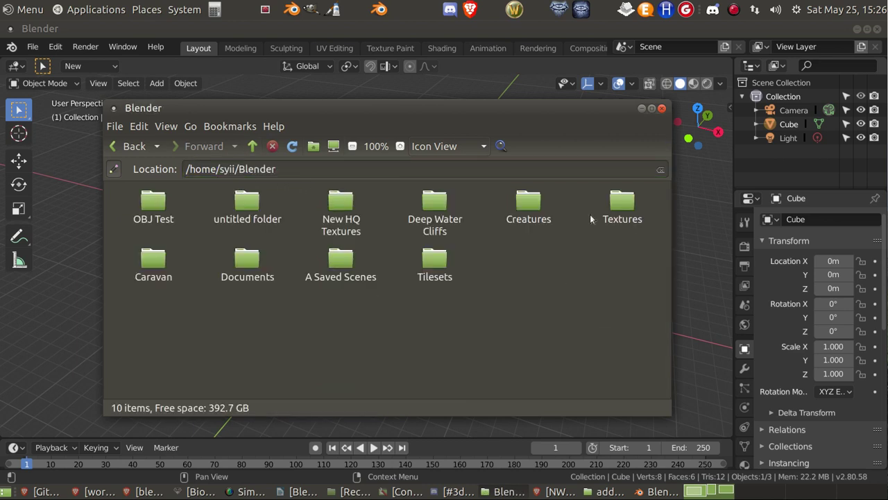
Step: Peek into the Caravan and Tilesets folders, returning to the Blender folder each time
double_click(156, 260)
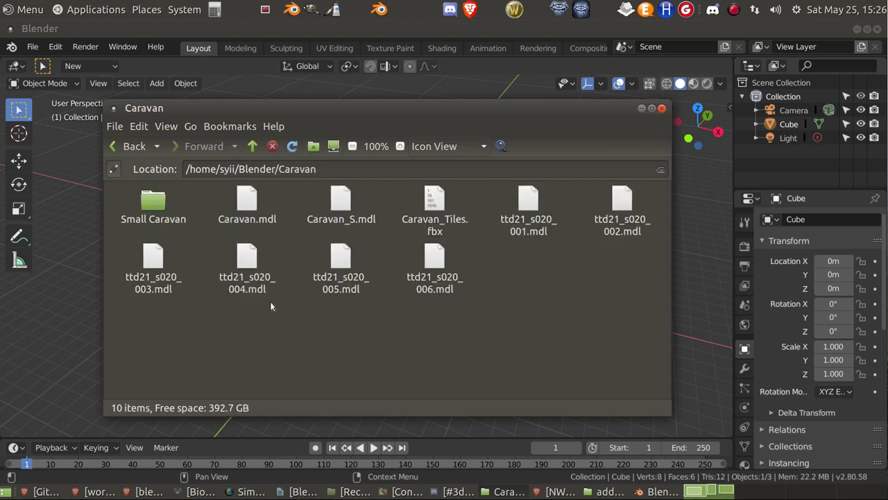
left_click(252, 145)
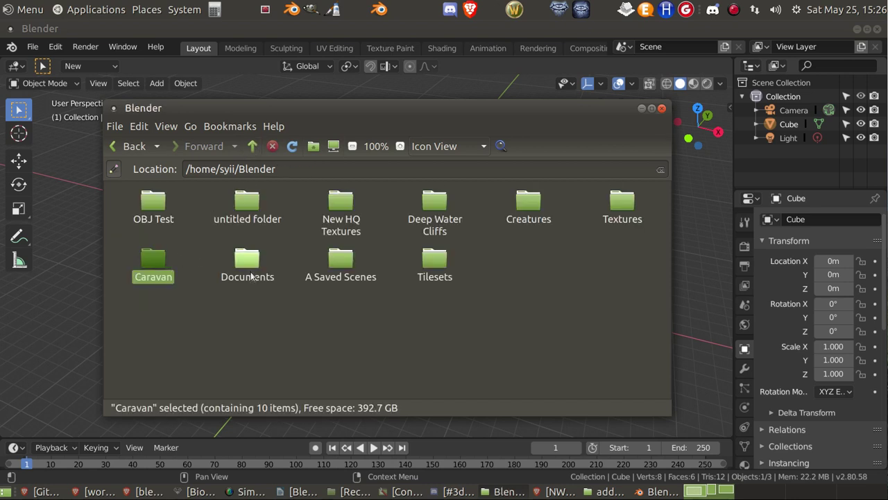
double_click(433, 264)
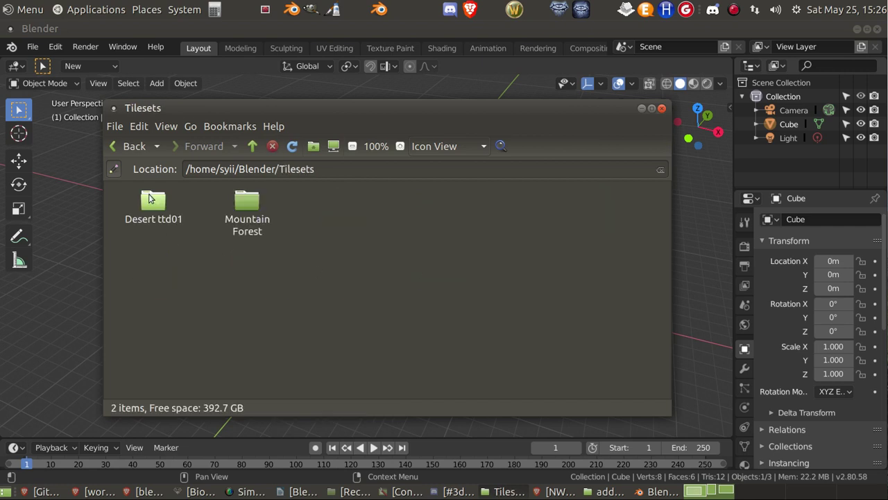
left_click(253, 147)
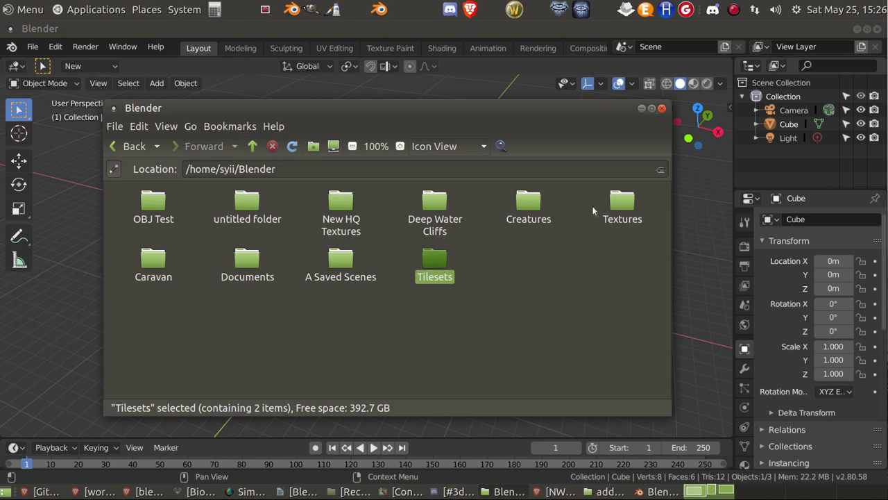
Step: Glance at the Creatures folder, then browse the Textures folder
double_click(530, 209)
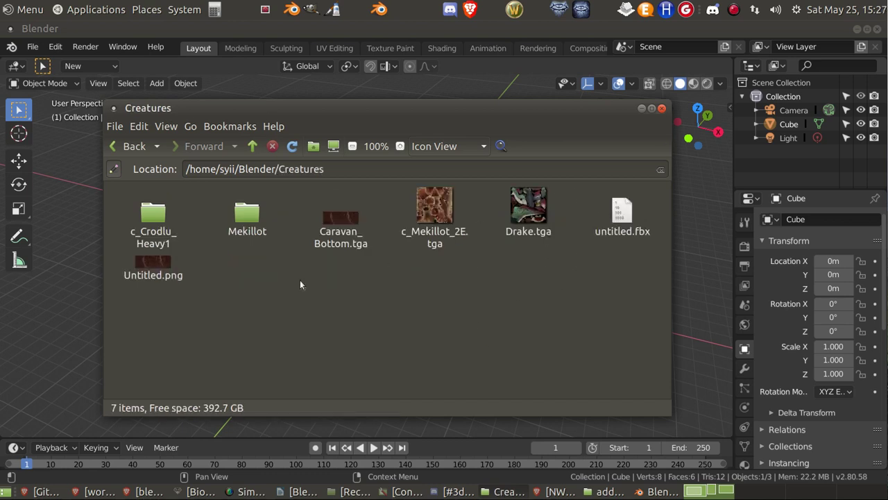
left_click(247, 227)
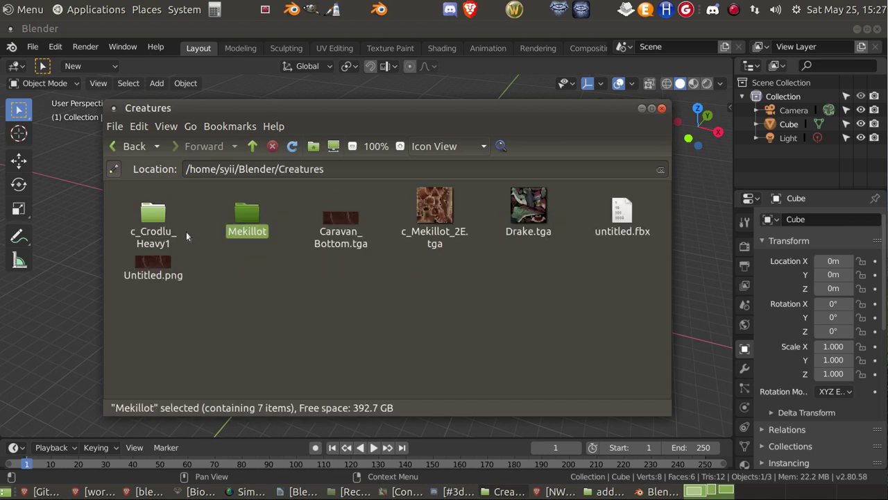
left_click(251, 148)
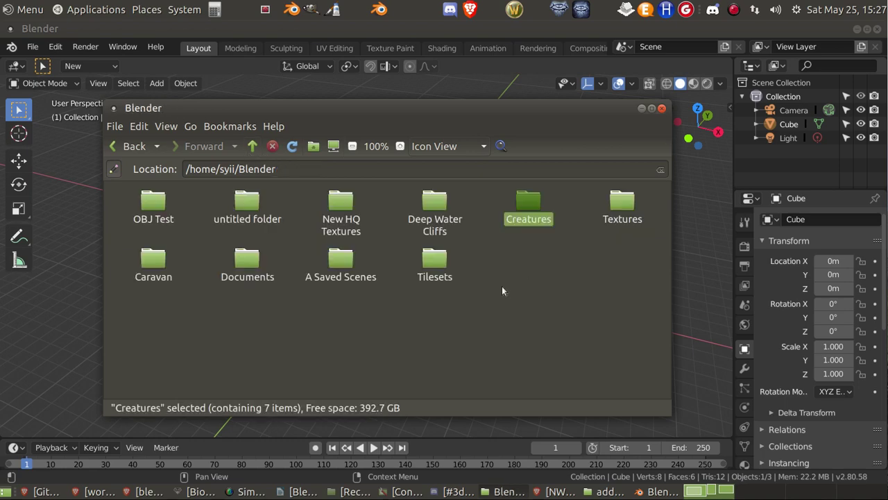
double_click(622, 205)
scroll(424, 320, "down", 5)
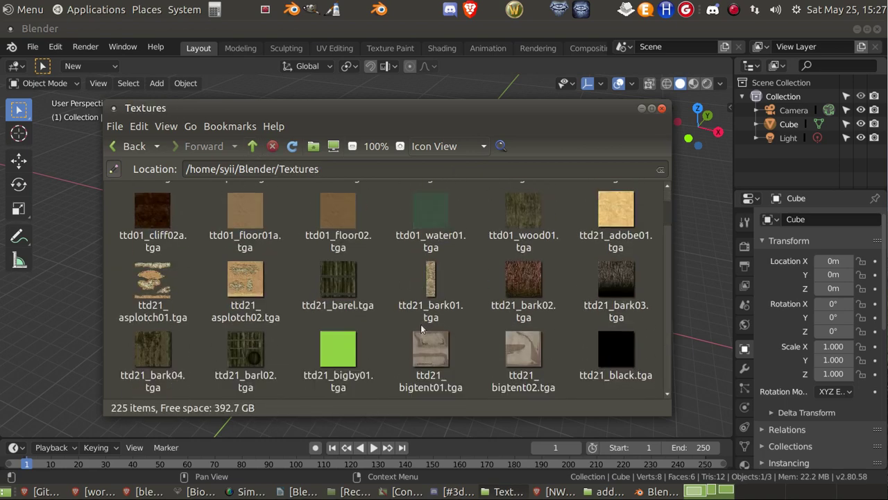
scroll(417, 306, "up", 2)
left_click(253, 144)
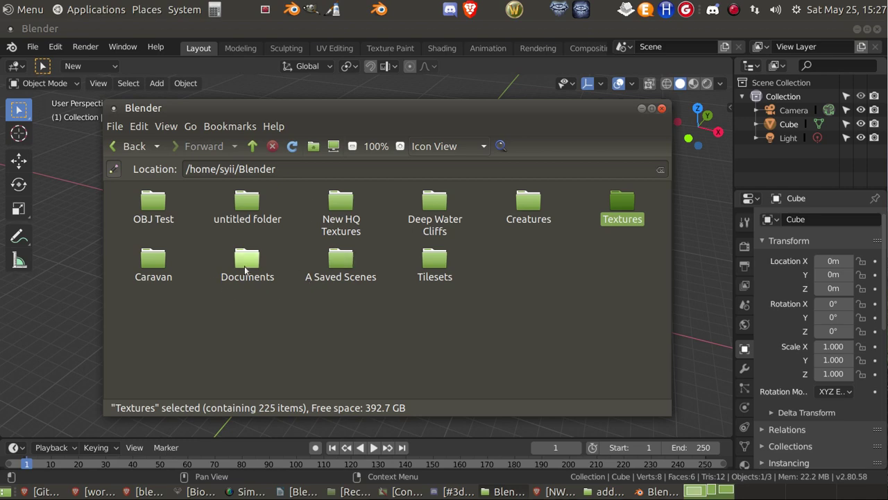
Step: Browse A Saved Scenes, then open Creatures/Mekillot showing c_Mekillot.mdl and its textures
double_click(344, 269)
scroll(409, 326, "down", 3)
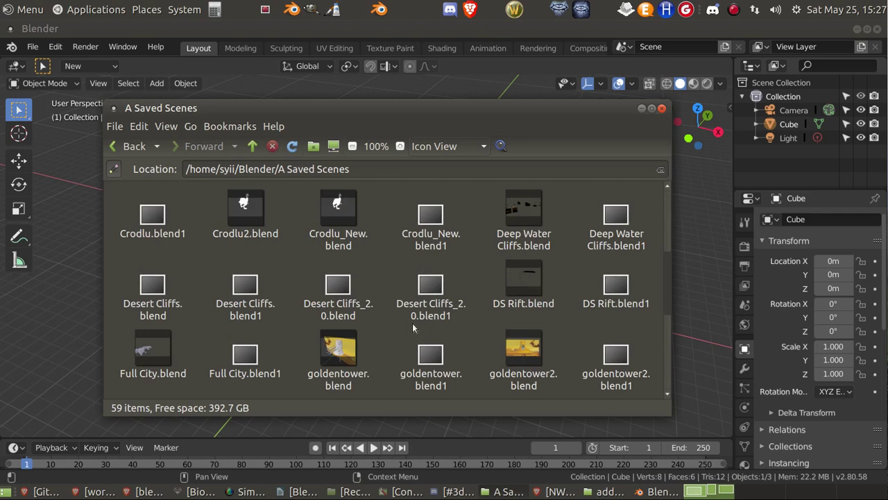
scroll(413, 328, "down", 2)
scroll(401, 311, "up", 4)
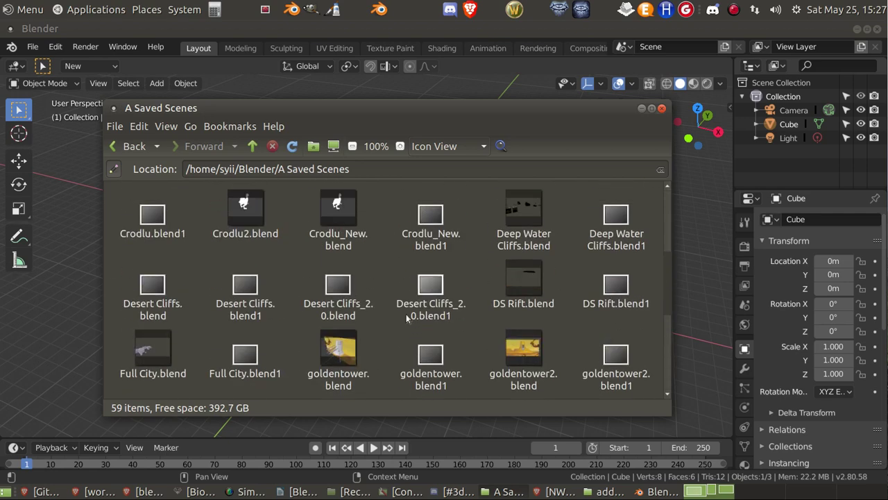
left_click(254, 145)
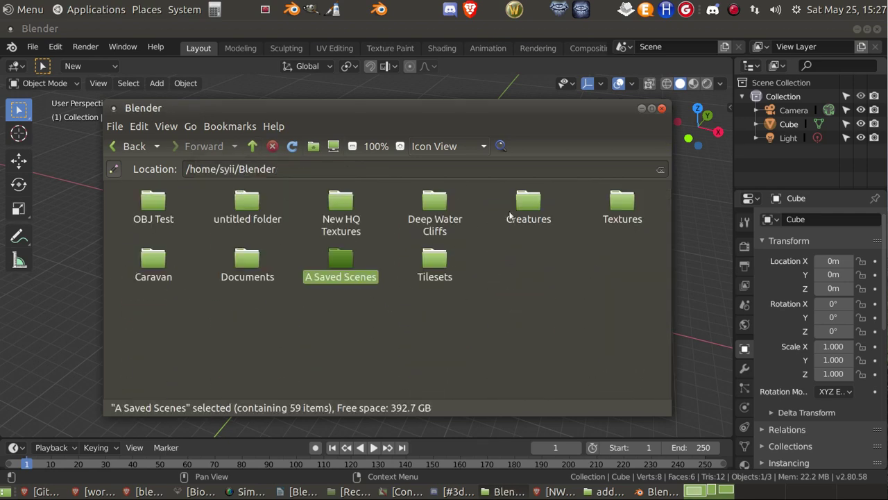
double_click(528, 206)
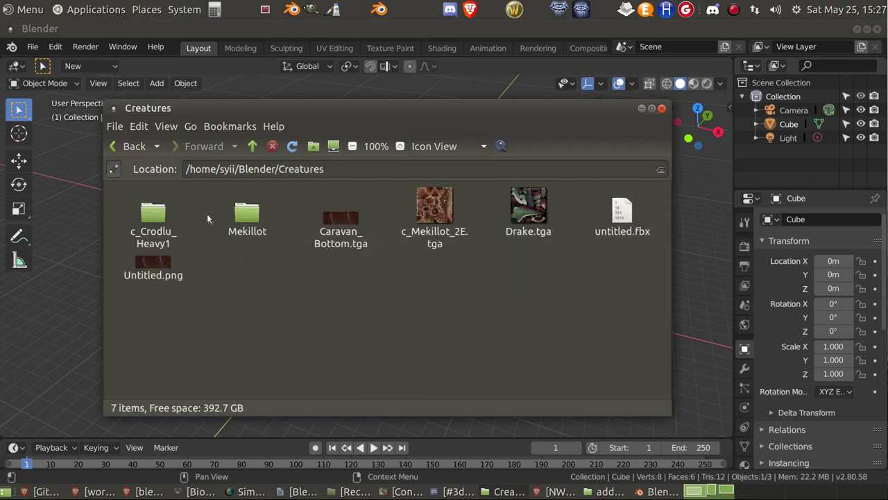
double_click(251, 223)
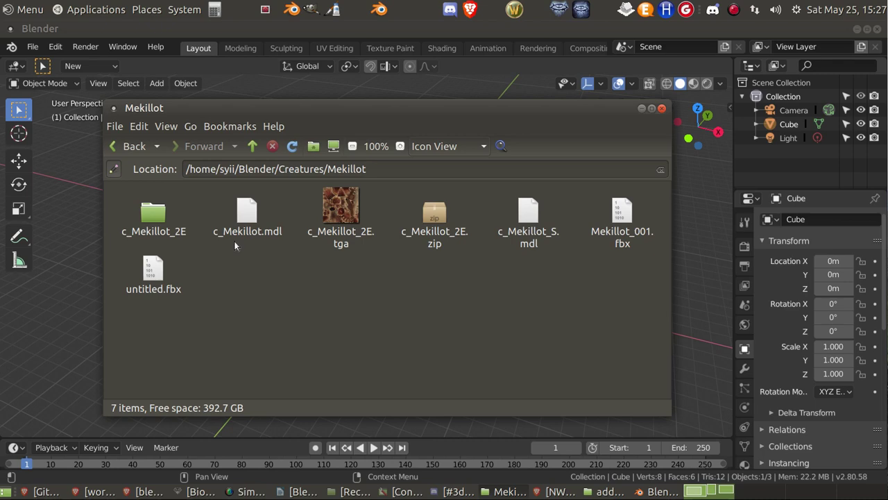
Step: Close the Mekillot folder, check File > Export for Aurora (.mdl), deselect the cube, and minimize Blender
left_click(662, 108)
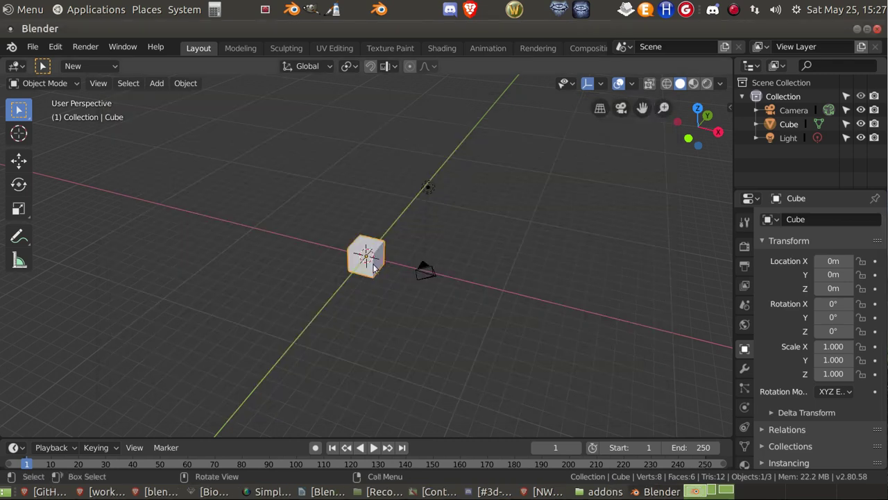
left_click(34, 49)
mouse_move(74, 316)
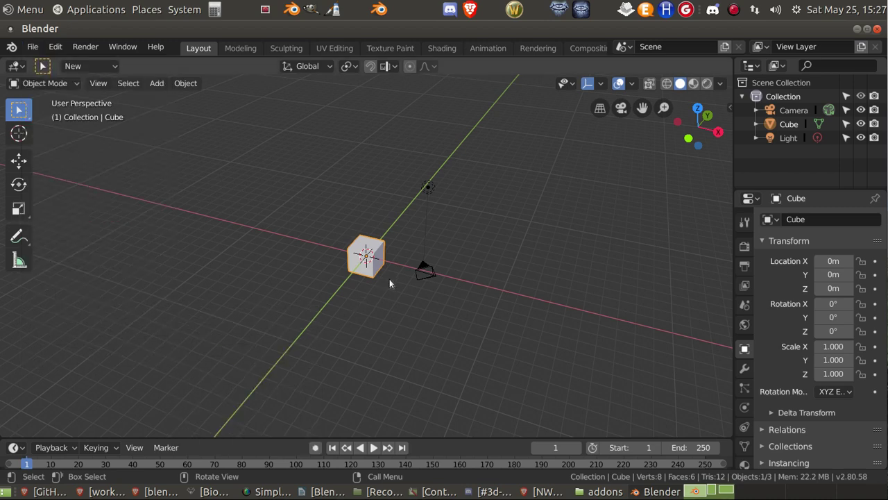
left_click(374, 273)
middle_click_drag(406, 279, 512, 284)
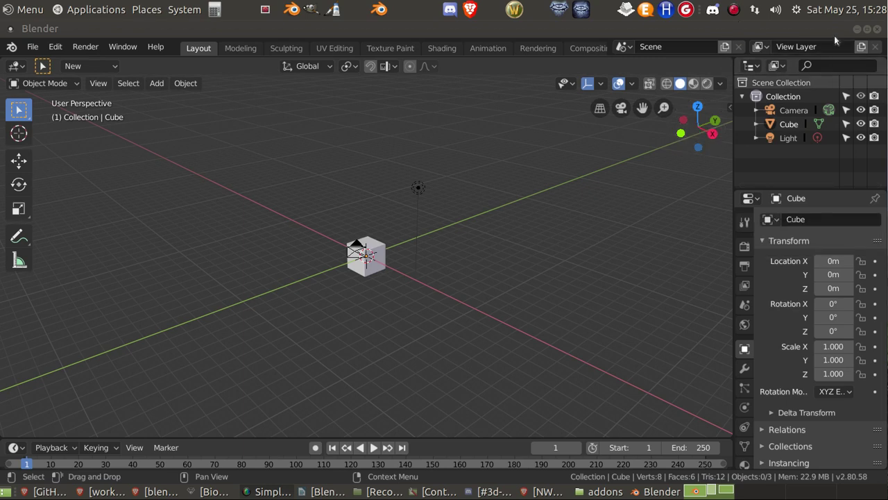
left_click(857, 28)
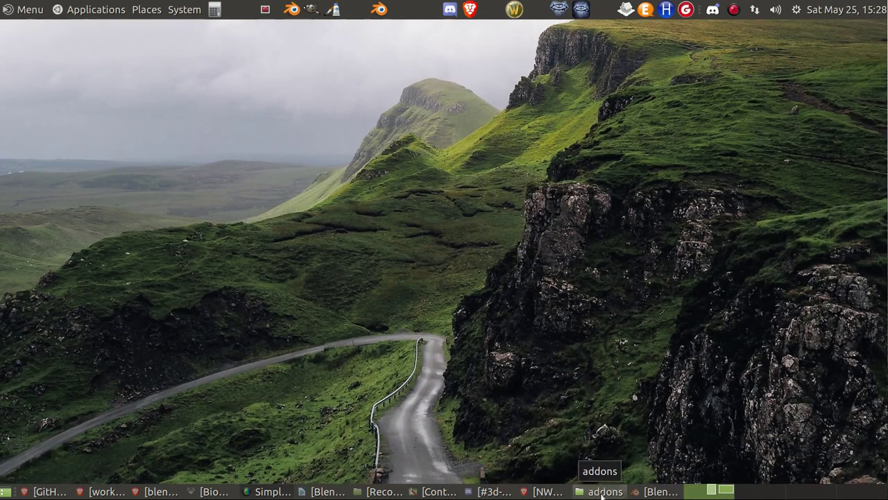
Step: Open and close the Home Folder from Places, then start the BioWare Hak Pak Editor
left_click(31, 11)
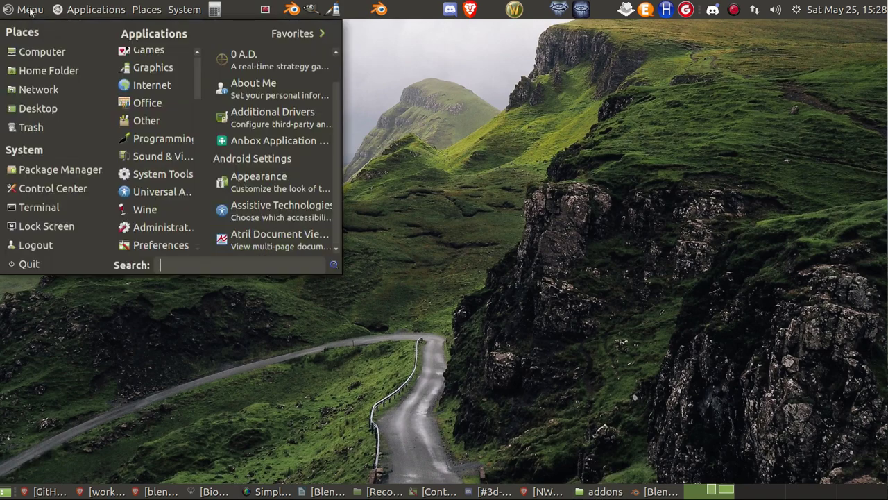
left_click(46, 71)
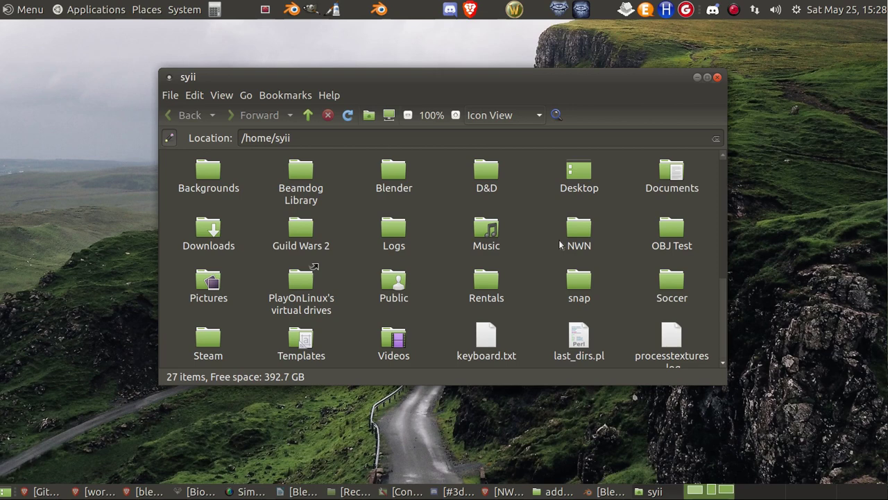
left_click(718, 77)
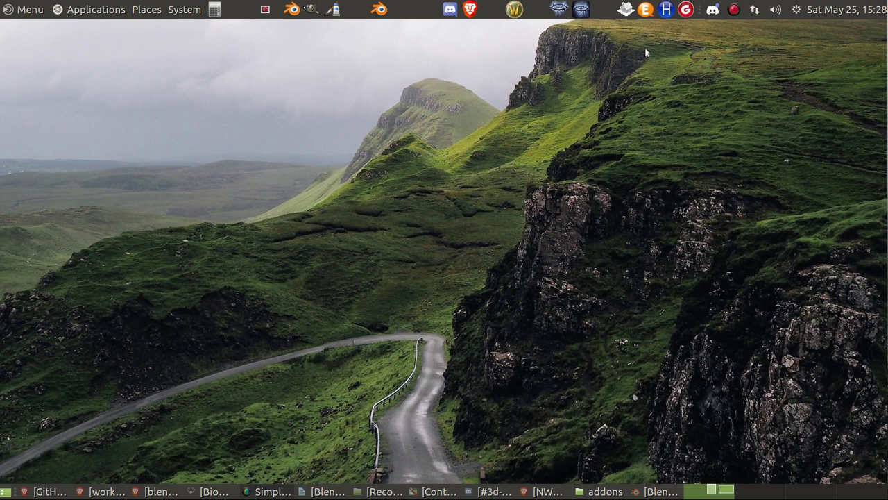
left_click(666, 10)
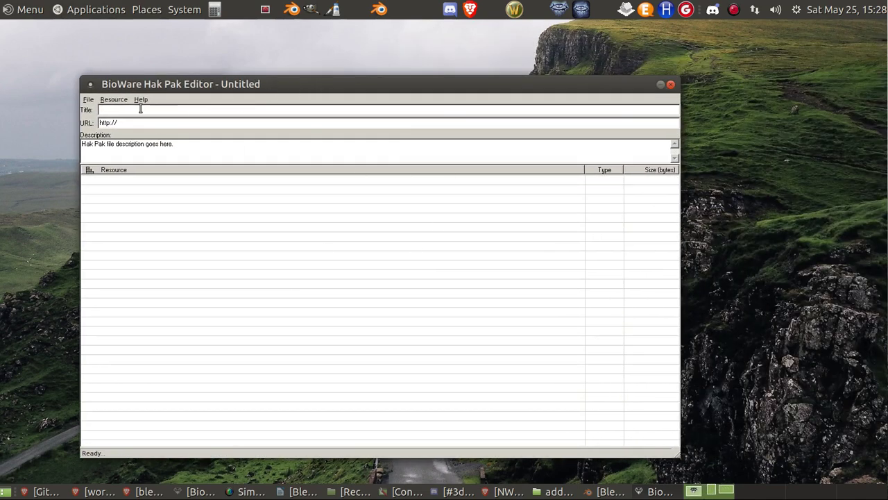
Step: Open the DS_2da.hak archive in the Hak Pak Editor
left_click(89, 100)
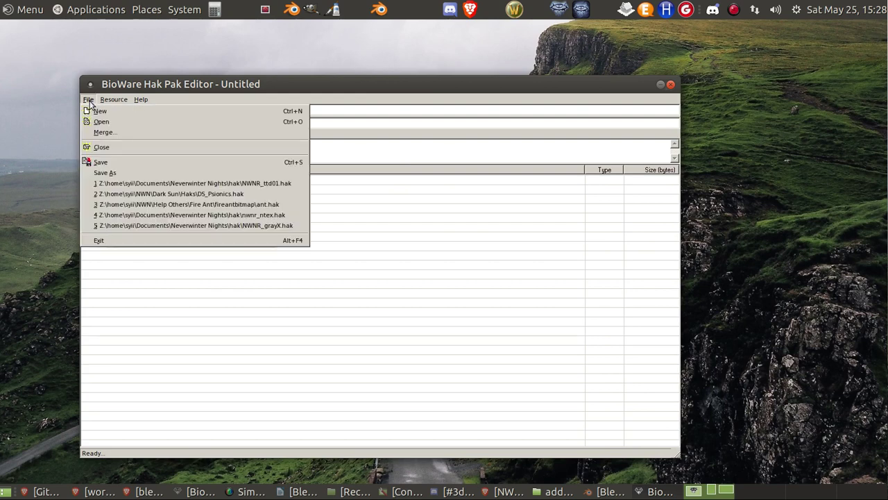
left_click(102, 121)
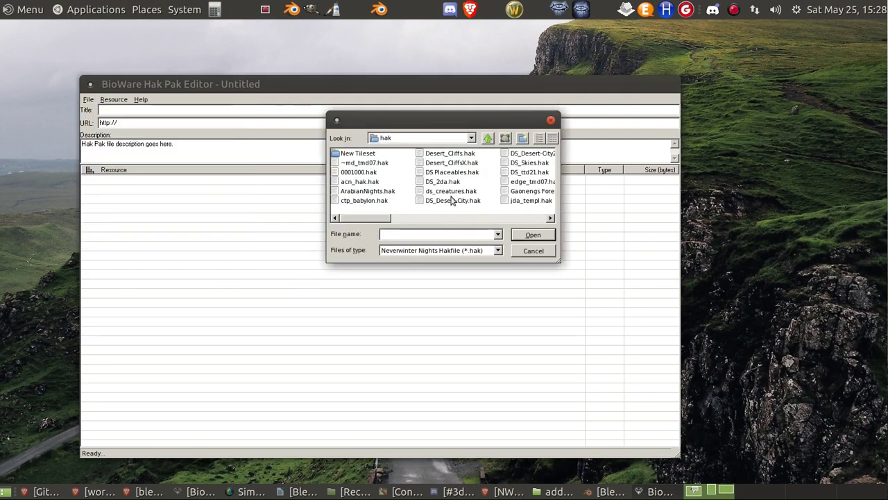
left_click(454, 184)
left_click(542, 238)
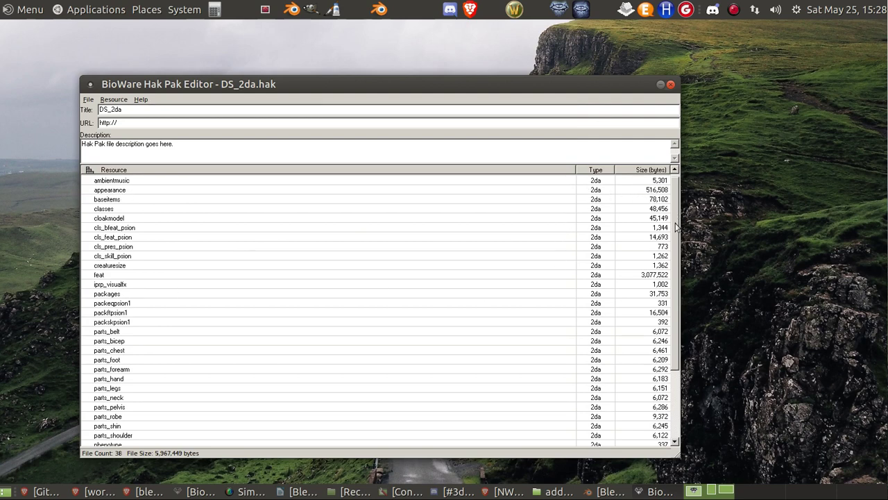
left_click_drag(677, 225, 683, 297)
Step: Open DS_ttd21.hak and select ttd21_asplotch02, ttd21_b001_001 and ttd21_b005_001 resources
left_click(89, 100)
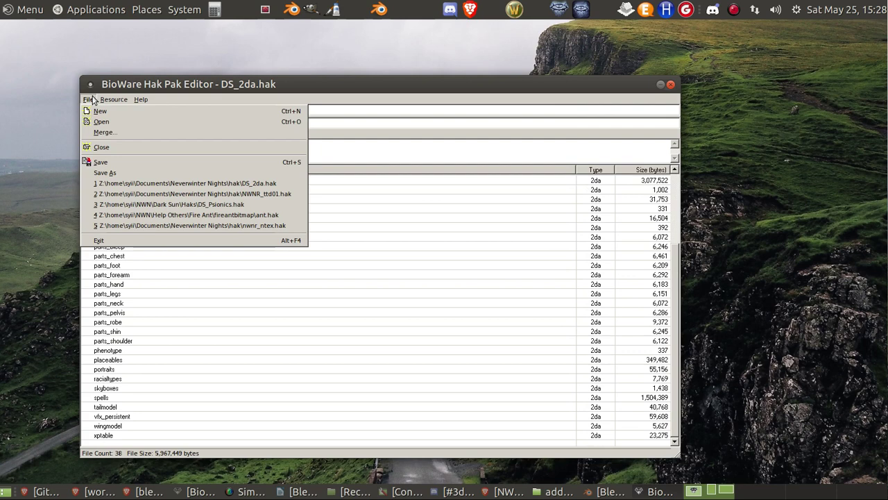
left_click(97, 118)
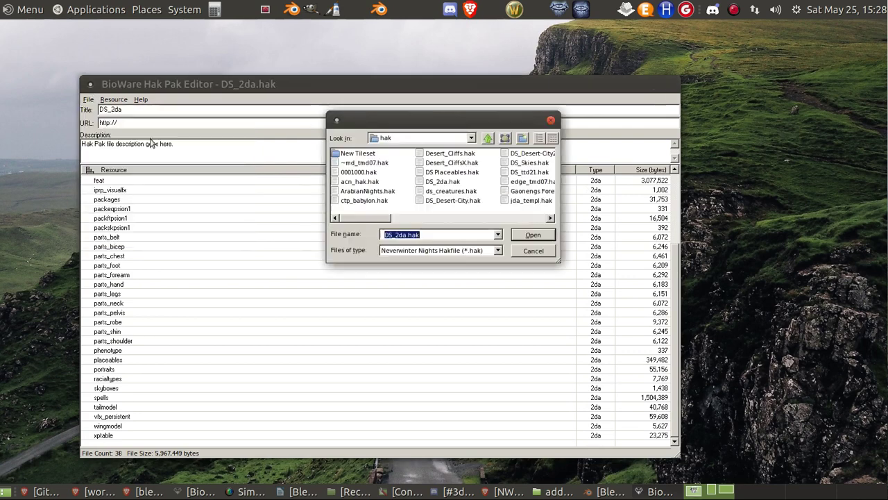
left_click(530, 163)
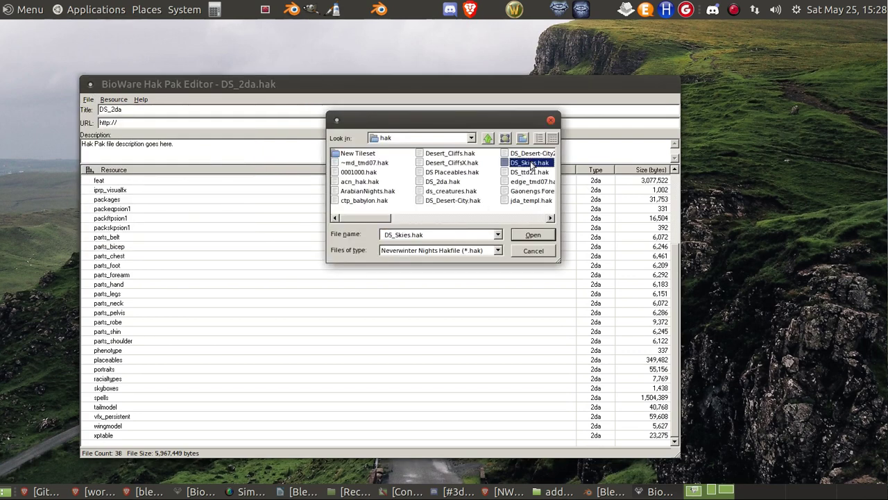
left_click(540, 236)
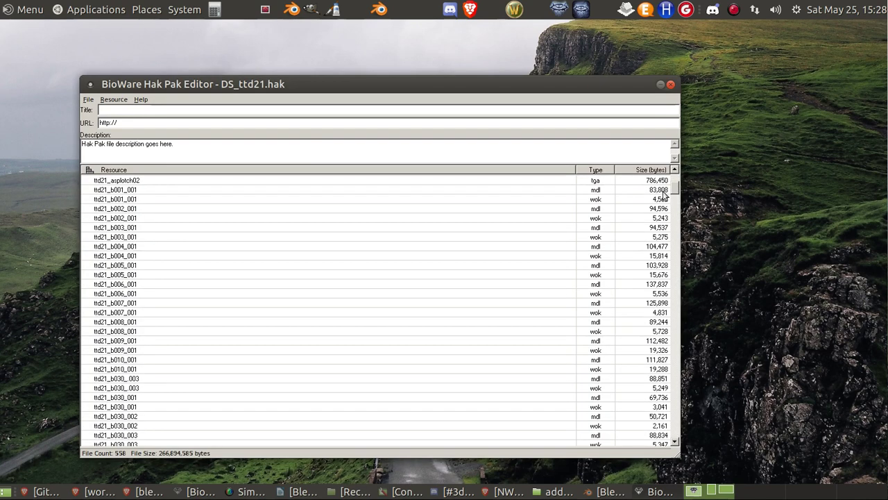
left_click(600, 182)
left_click(608, 192)
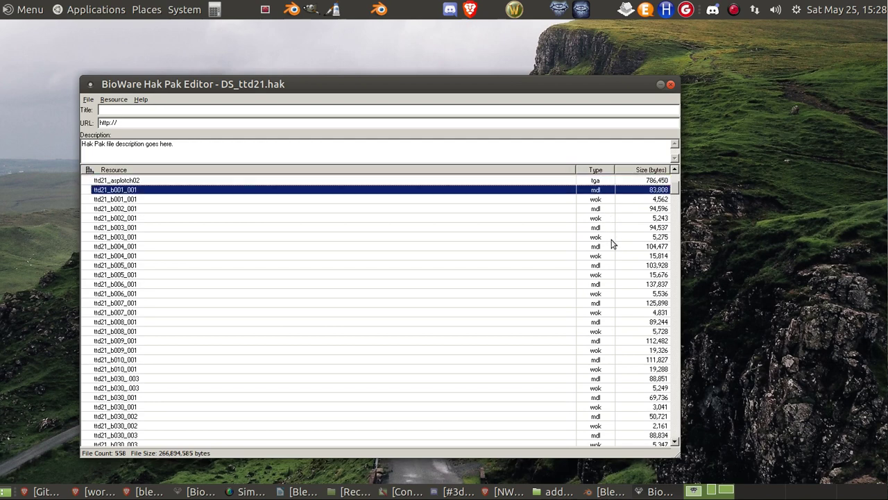
left_click(601, 265)
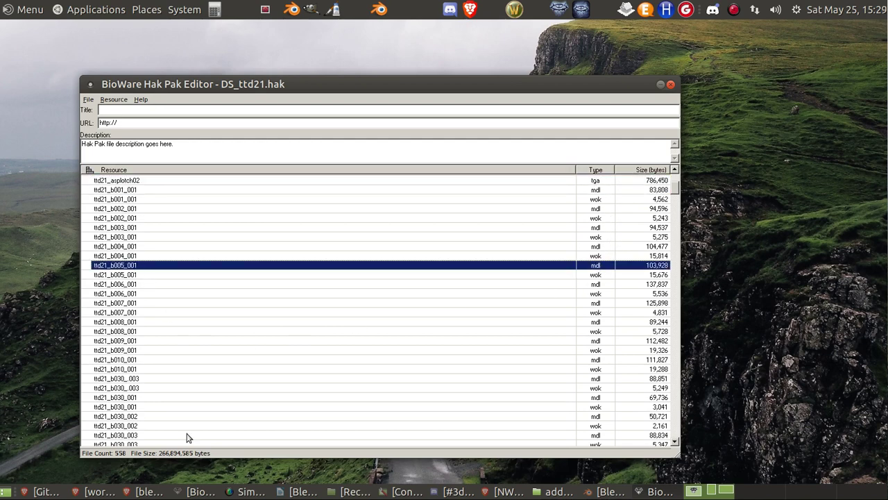
Step: Start adding a file to the hak, cancel it, then close the hak file
right_click(123, 268)
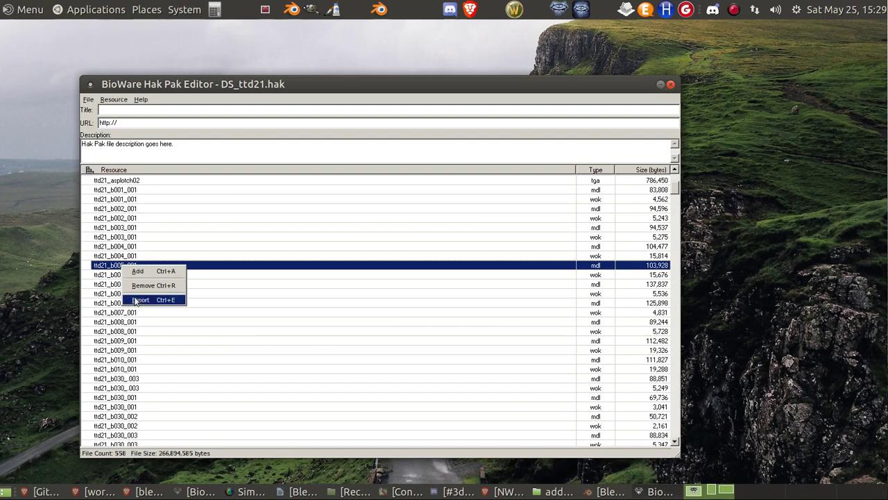
left_click(125, 101)
left_click(118, 113)
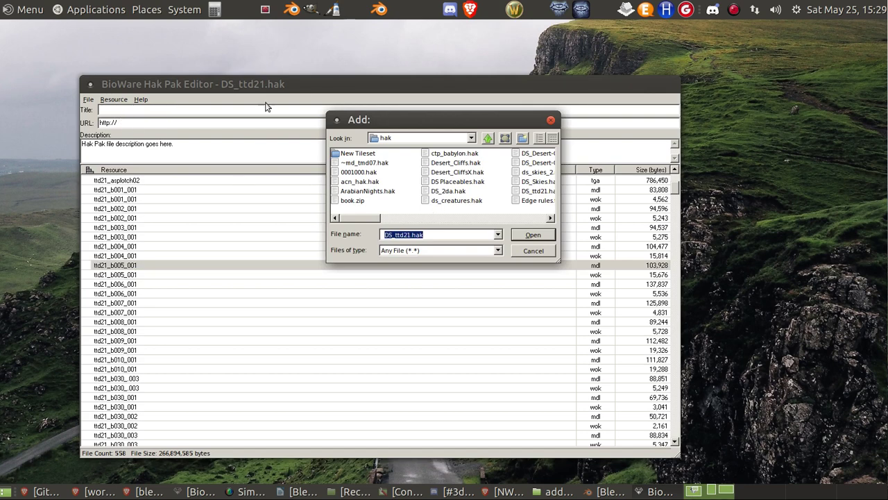
left_click(533, 252)
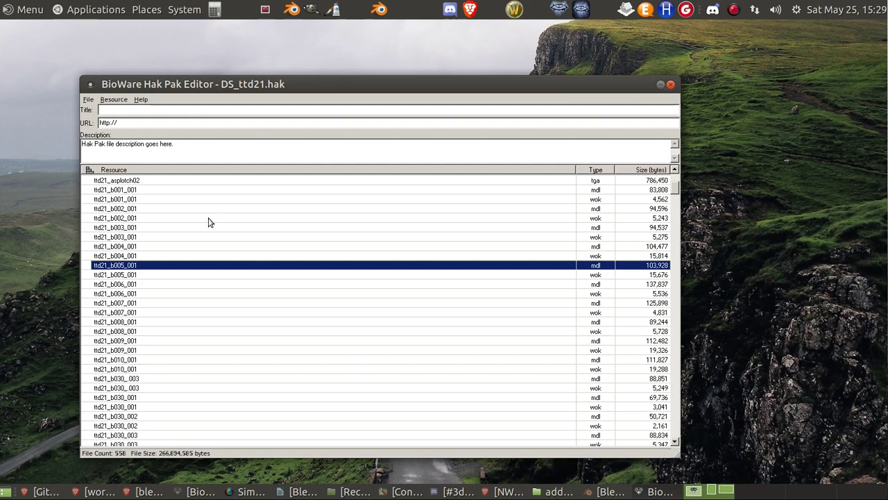
left_click(671, 85)
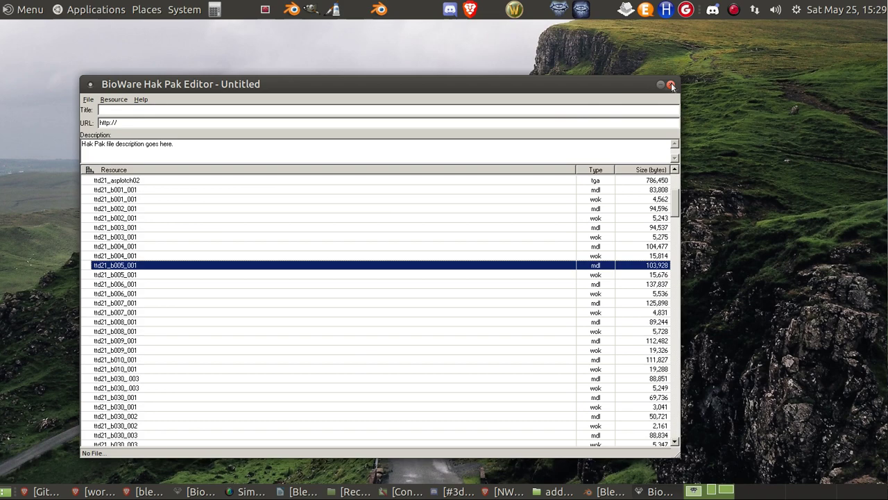
Step: Launch NWN Explorer and dismiss the missing game files and data files errors
left_click(645, 14)
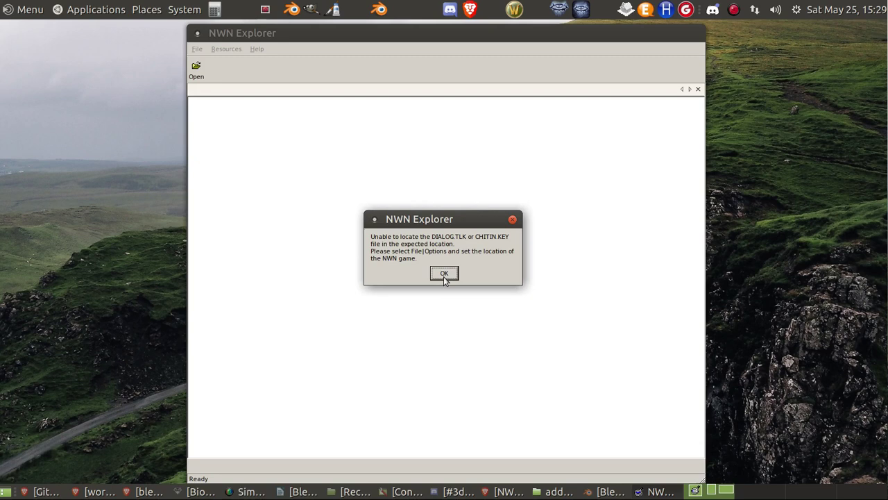
left_click(444, 274)
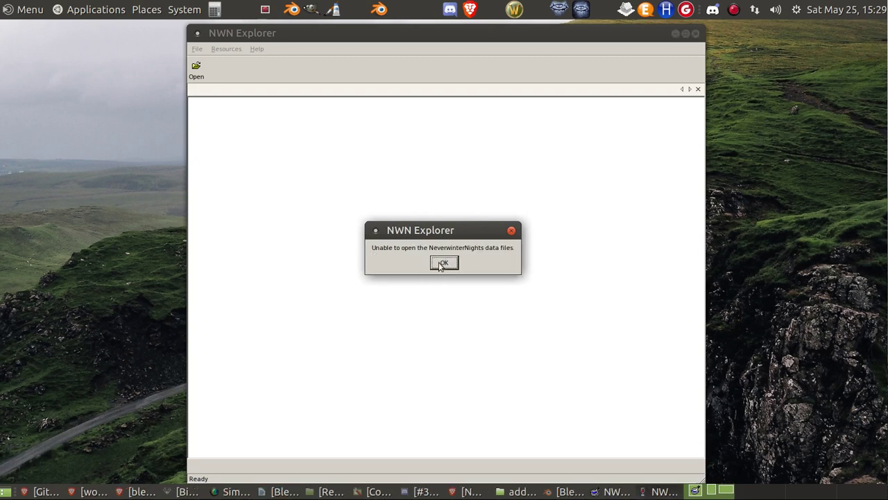
left_click(444, 262)
Step: Open DS_Desert-City22.hak from Documents > Neverwinter Nights > hak
left_click(197, 76)
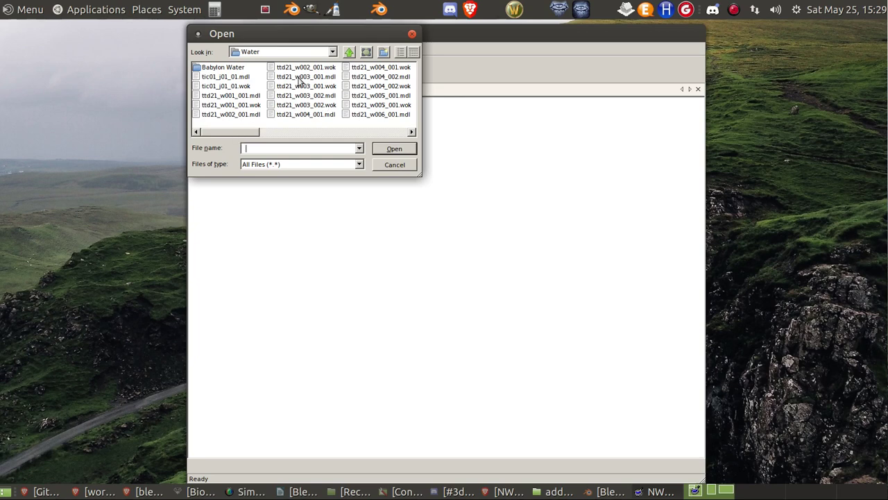
left_click(333, 53)
left_click(277, 89)
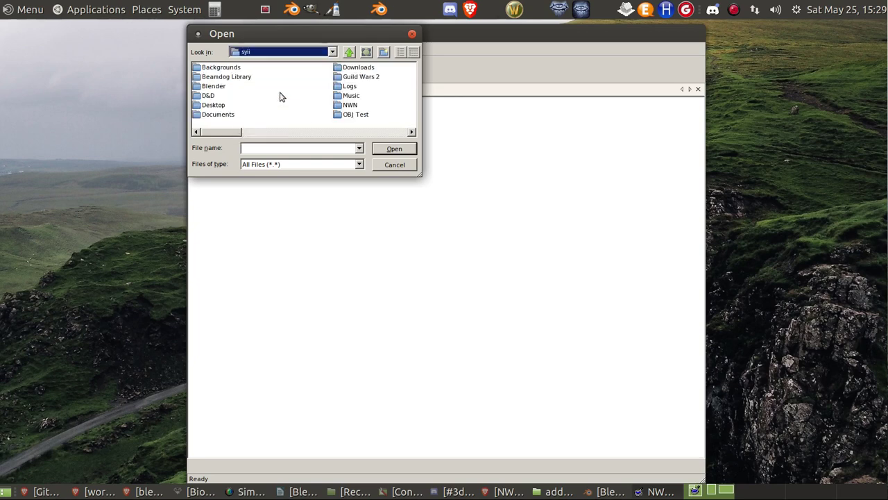
double_click(227, 114)
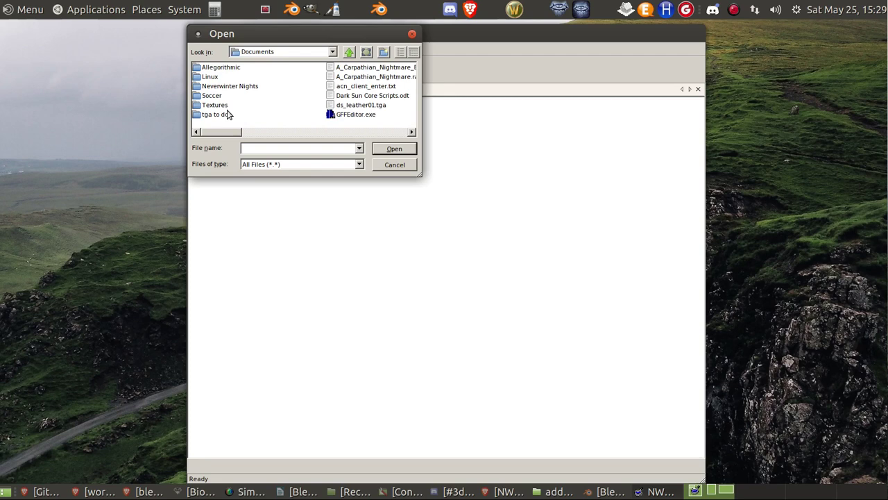
double_click(230, 86)
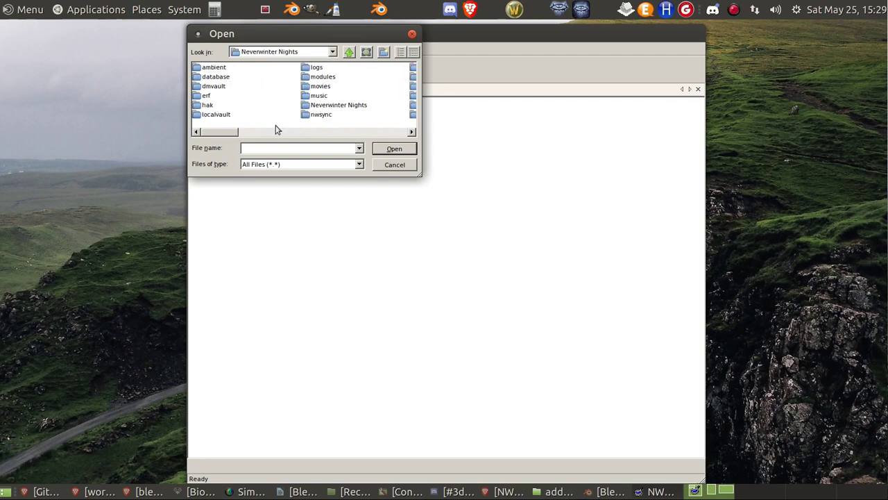
double_click(216, 108)
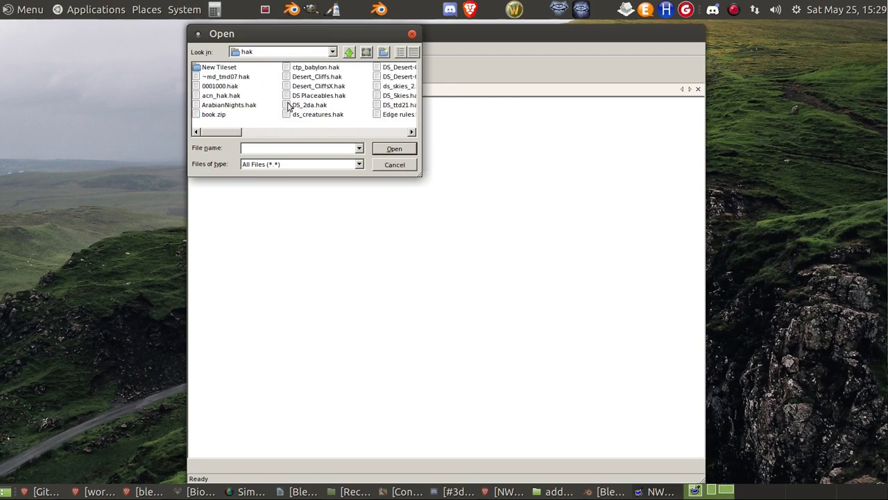
left_click(403, 78)
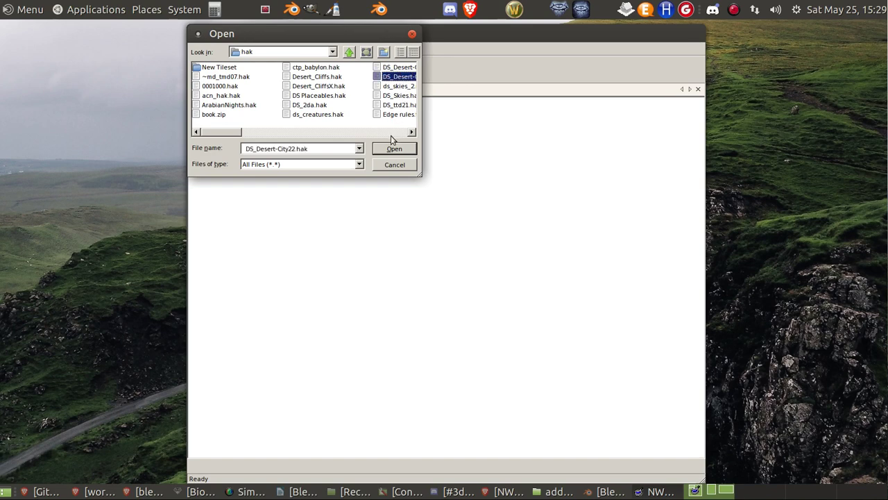
left_click(393, 150)
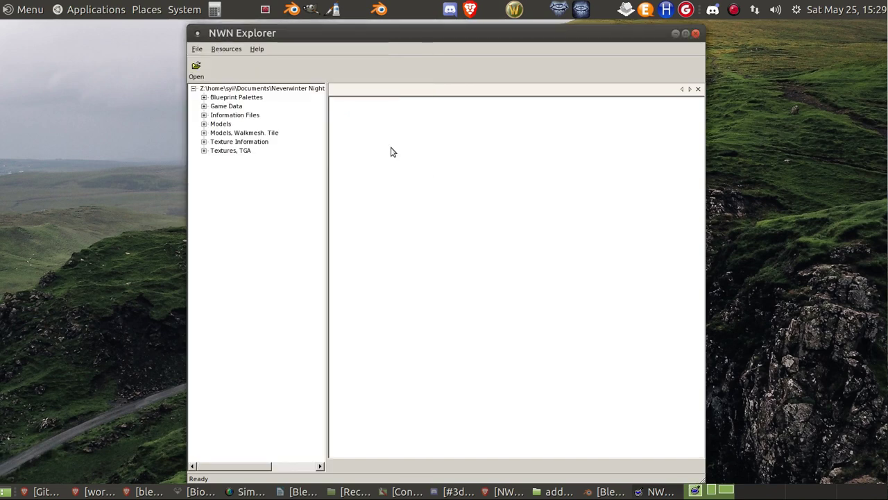
Step: View ttd01_edge.2da, scroll through ttd01.set, then display the ttd01_a03_03.mdl tile in 3D
left_click(204, 106)
left_click(245, 115)
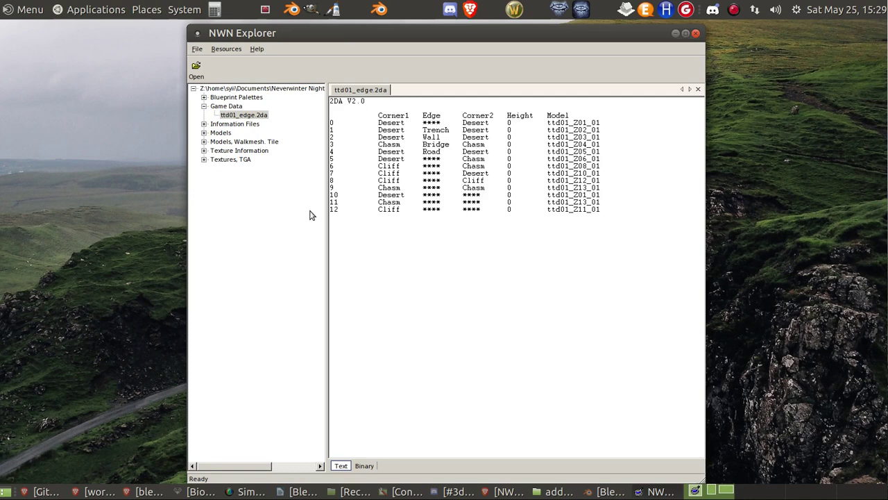
left_click(204, 124)
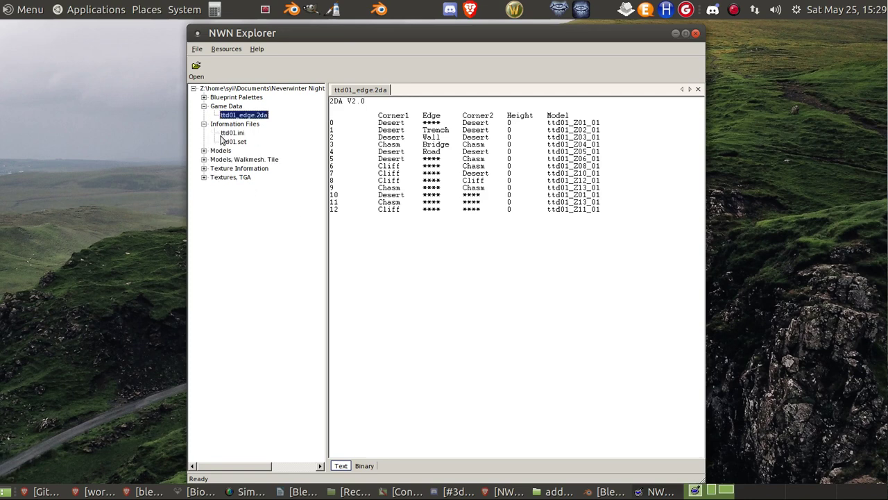
left_click(229, 142)
scroll(399, 179, "down", 20)
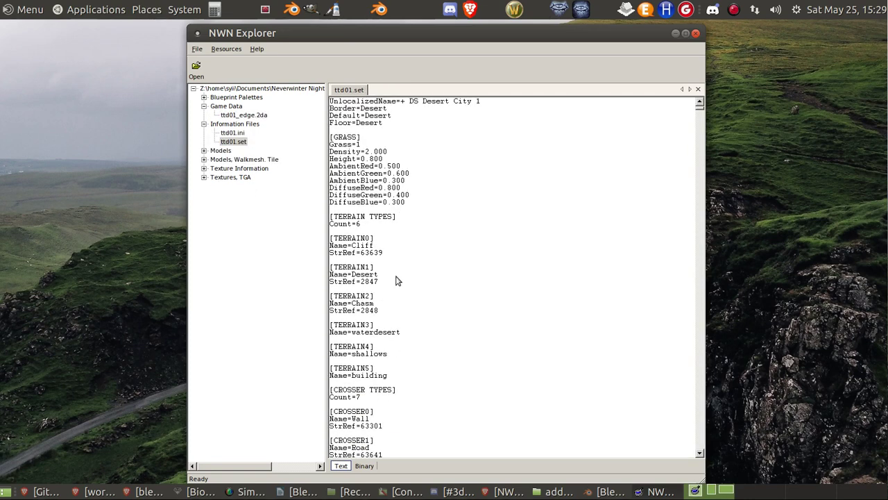
scroll(377, 395, "down", 8)
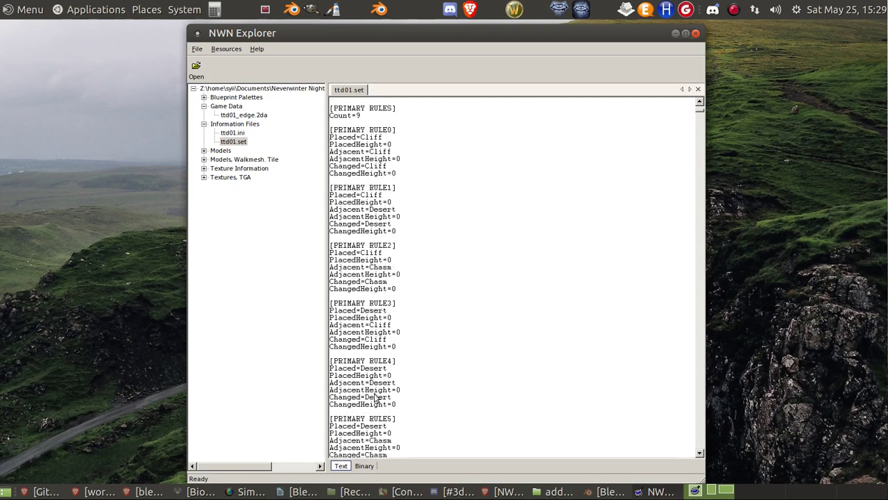
left_click(205, 151)
left_click(245, 170)
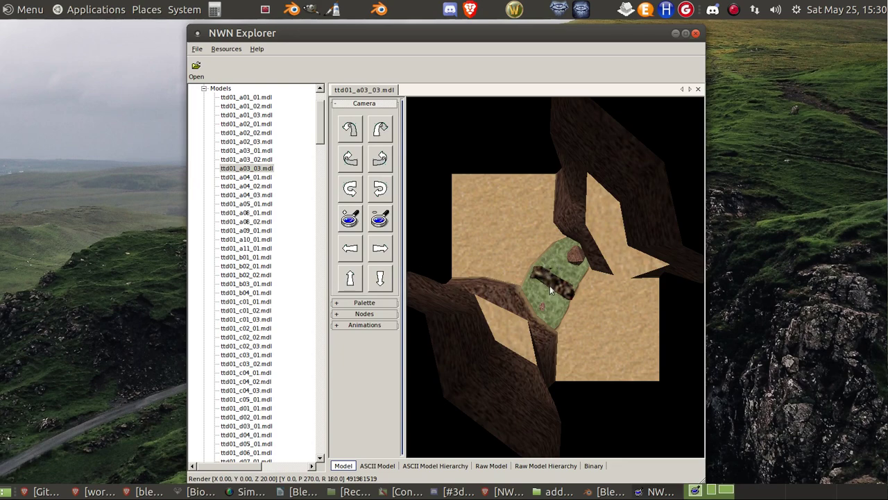
Step: Orbit the current tile, then preview ttd01_c04_02, ttd01_j02_02 and ttd01_o02_02 models
left_click_drag(565, 304, 562, 276)
mouse_move(562, 277)
right_mouse_down()
mouse_move(587, 292)
mouse_move(569, 271)
right_mouse_up()
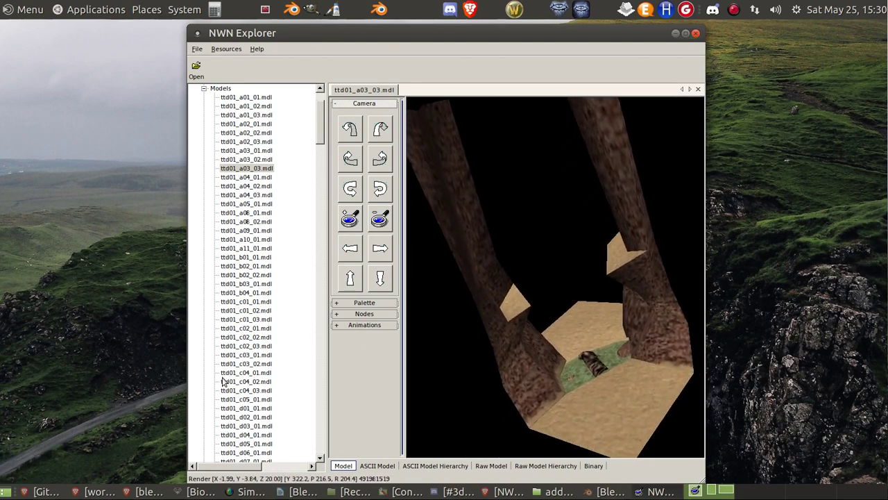
left_click(247, 382)
scroll(264, 392, "down", 15)
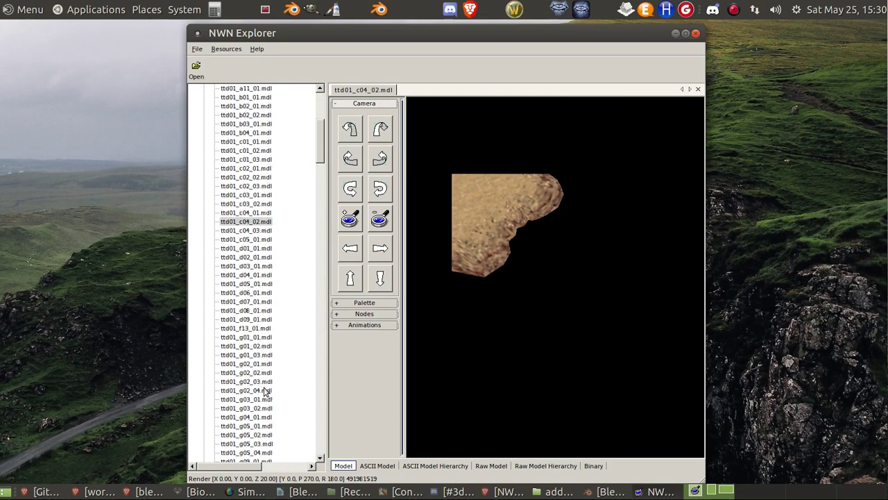
left_click(264, 434)
scroll(264, 420, "down", 6)
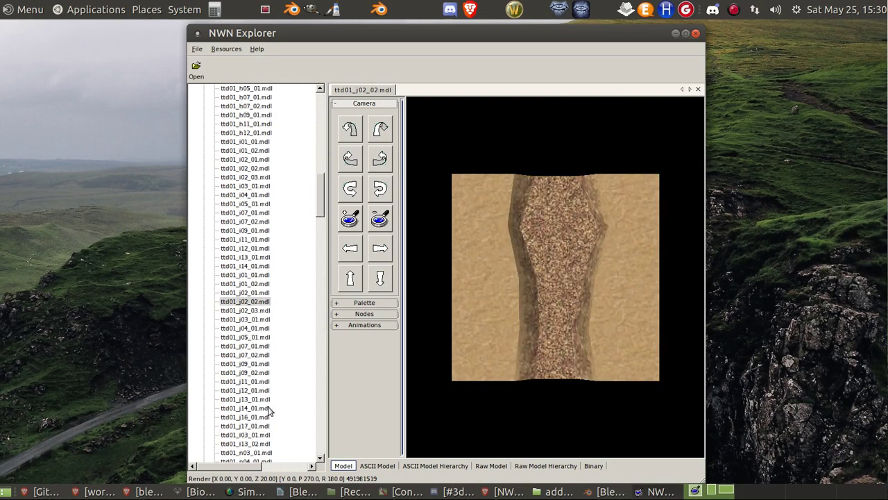
scroll(264, 406, "down", 4)
left_click(264, 401)
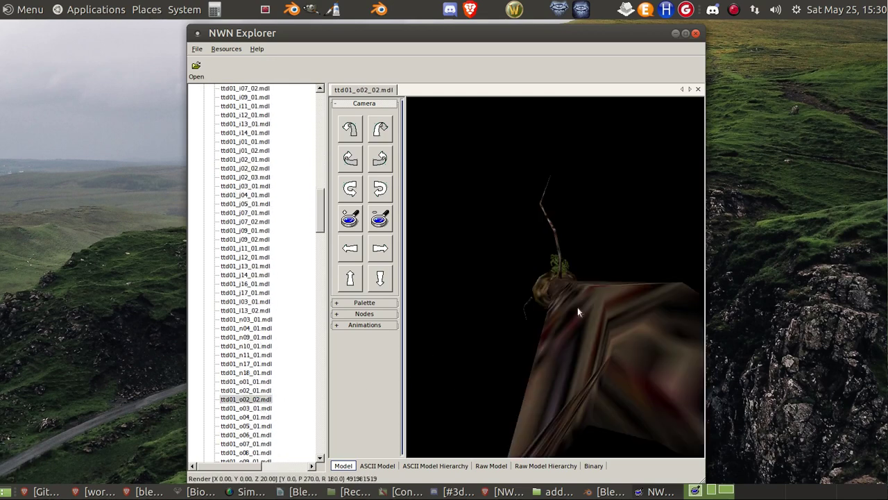
left_click_drag(577, 313, 583, 357)
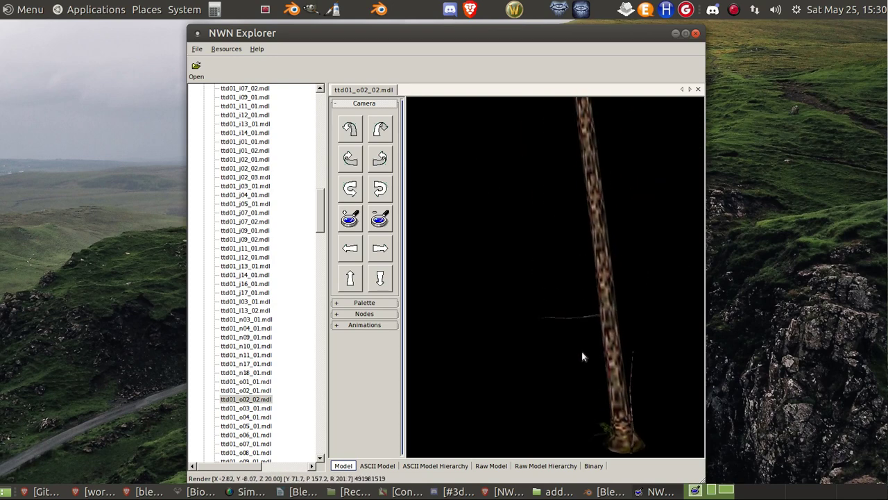
Step: Preview and orbit ttd01_q05_01 and ttd01_x03_01, then bring up ttd01_x03_01's export options
scroll(281, 386, "down", 13)
left_click(258, 381)
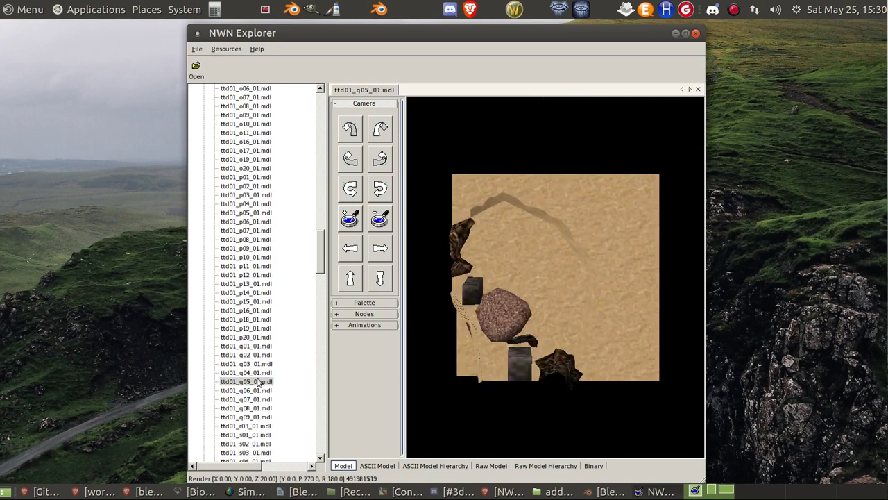
left_click_drag(549, 300, 610, 334)
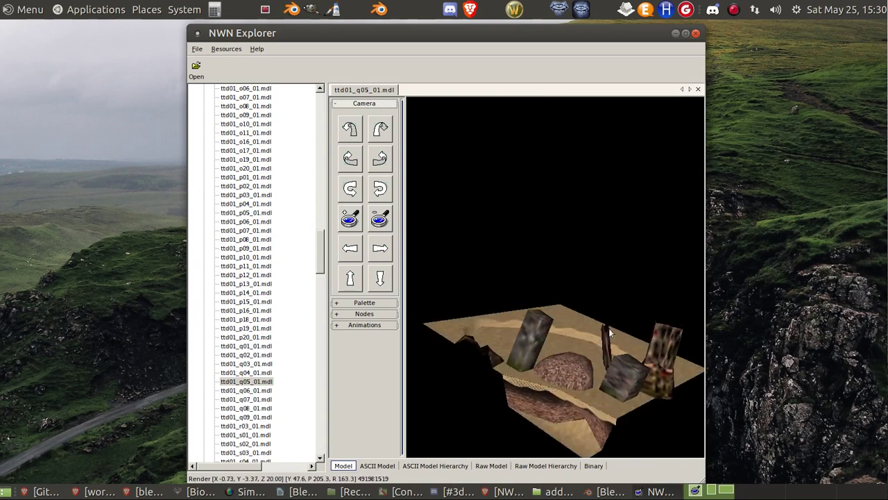
scroll(232, 392, "down", 16)
left_click(259, 409)
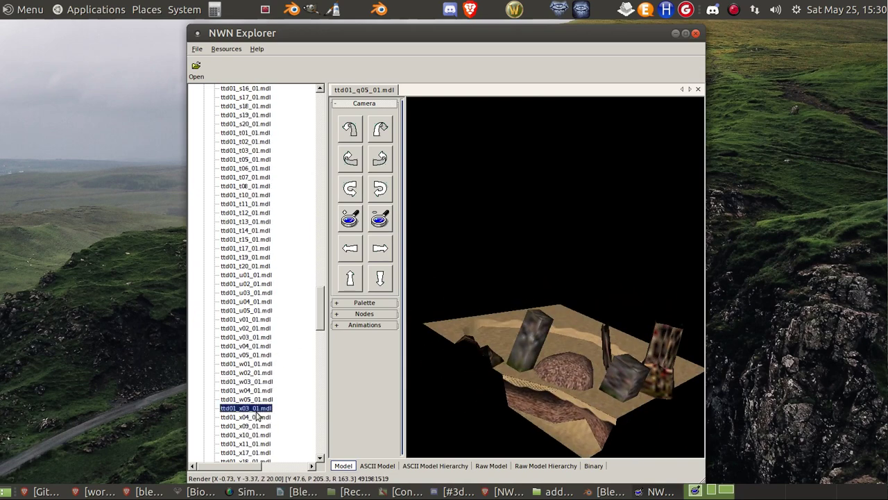
left_click_drag(554, 344, 596, 360)
right_click(252, 410)
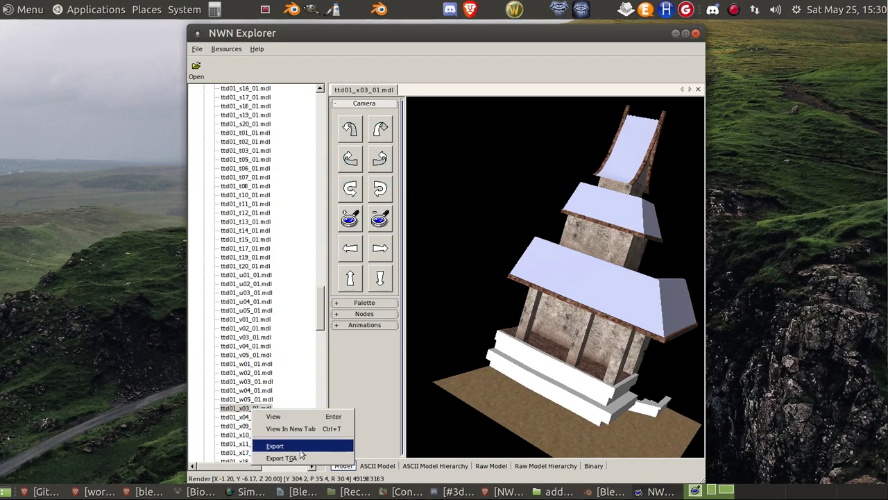
left_click_drag(320, 301, 329, 449)
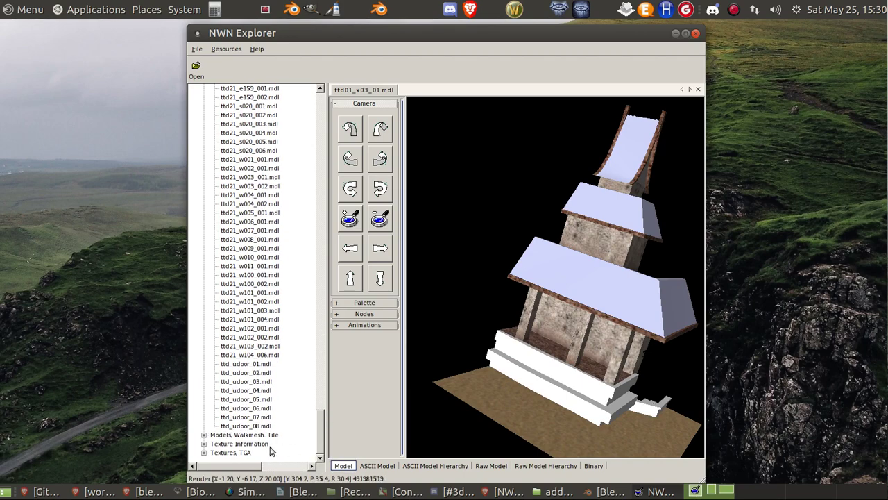
left_click(204, 452)
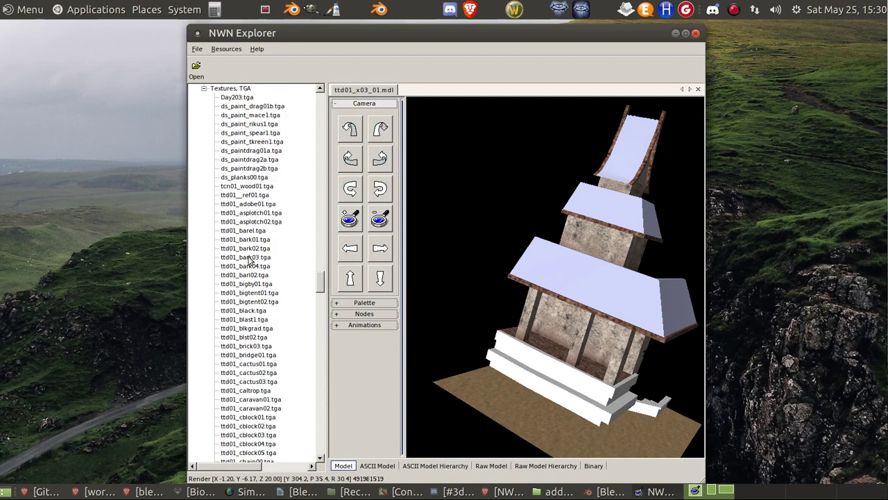
right_click(240, 295)
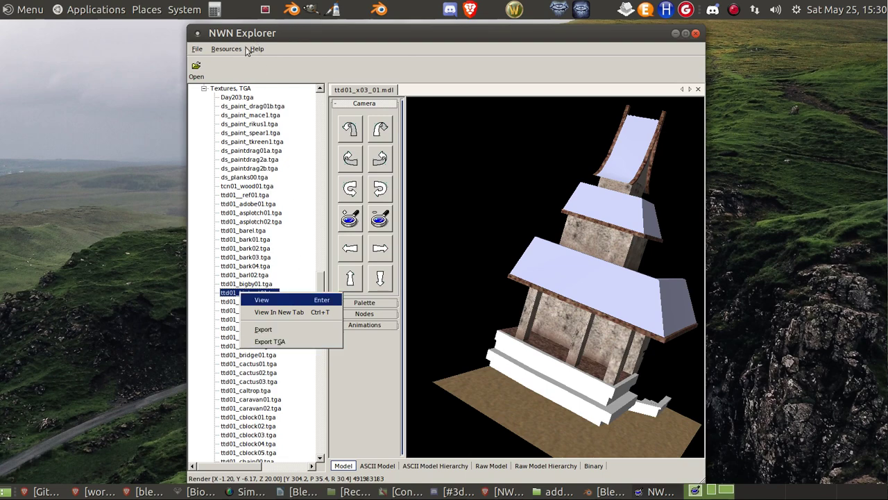
key("Escape")
scroll(318, 224, "up", 7)
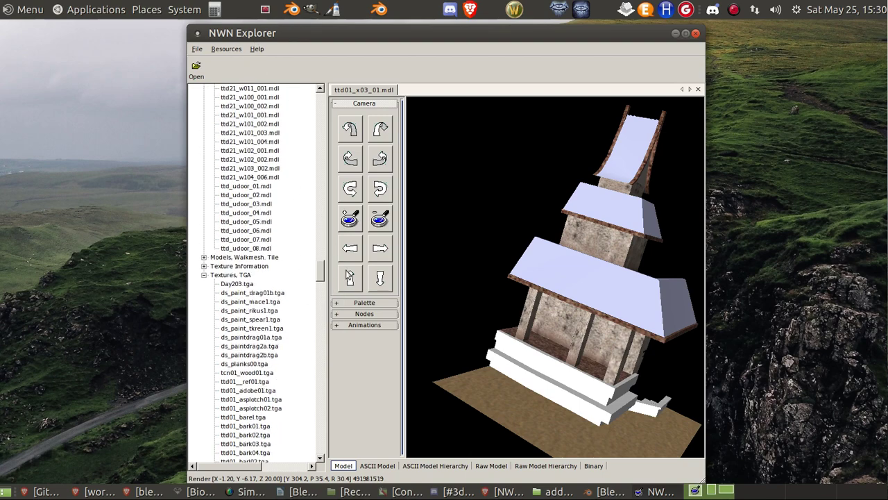
left_click_drag(321, 270, 356, 76)
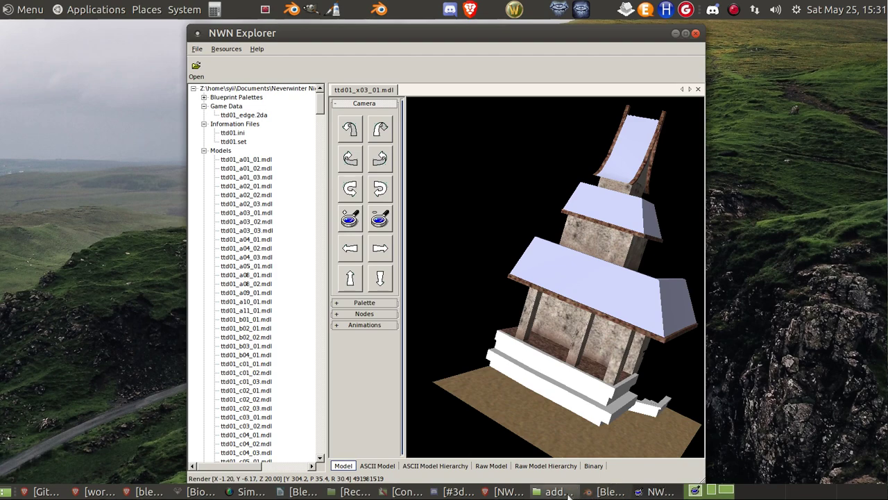
Step: Open the Neverwinter Vault home page in a new browser tab
left_click(512, 491)
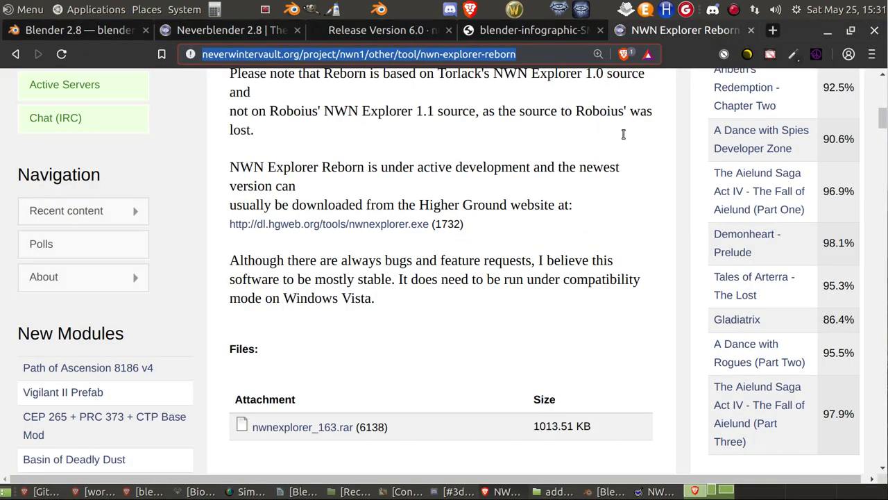
left_click(773, 30)
type("ne")
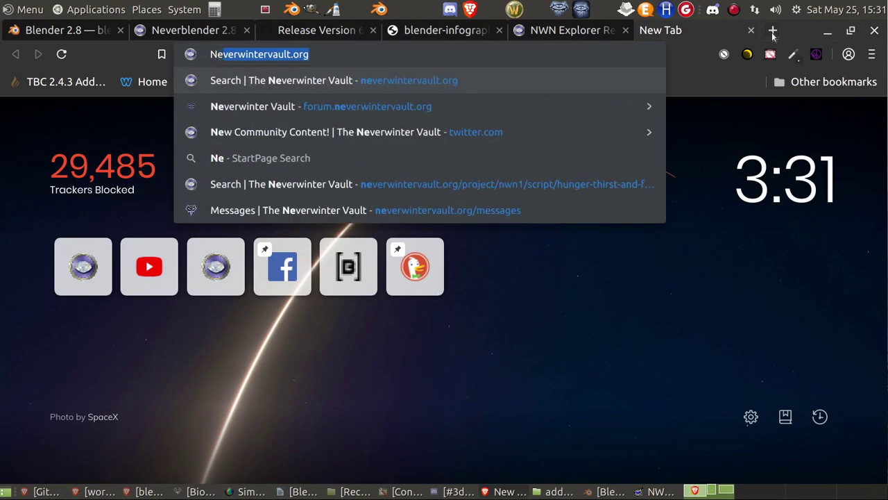
key("Return")
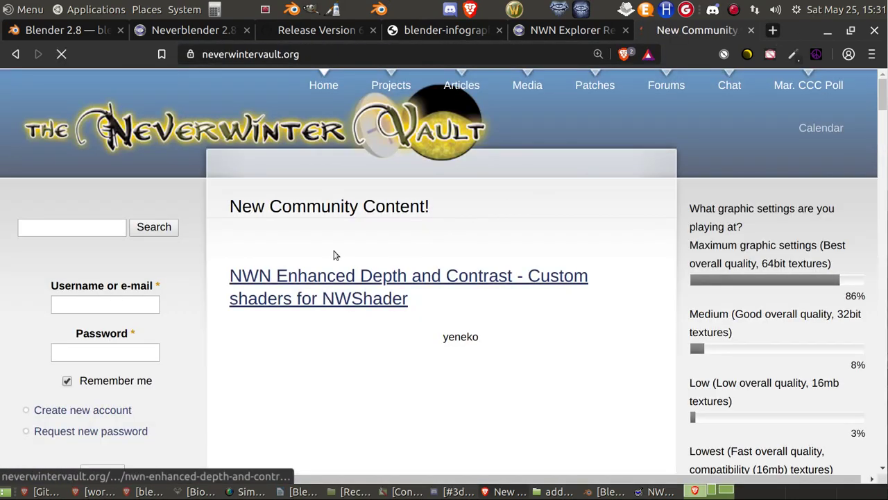
Step: Search the Vault for 'forest' and open the Rural/Forest w/ Grass Combo page, reviewing its files
left_click(71, 227)
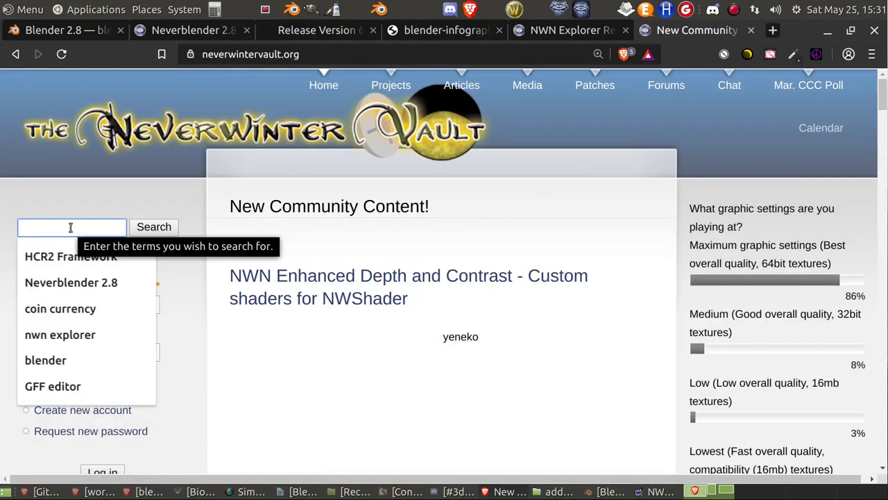
type("fores")
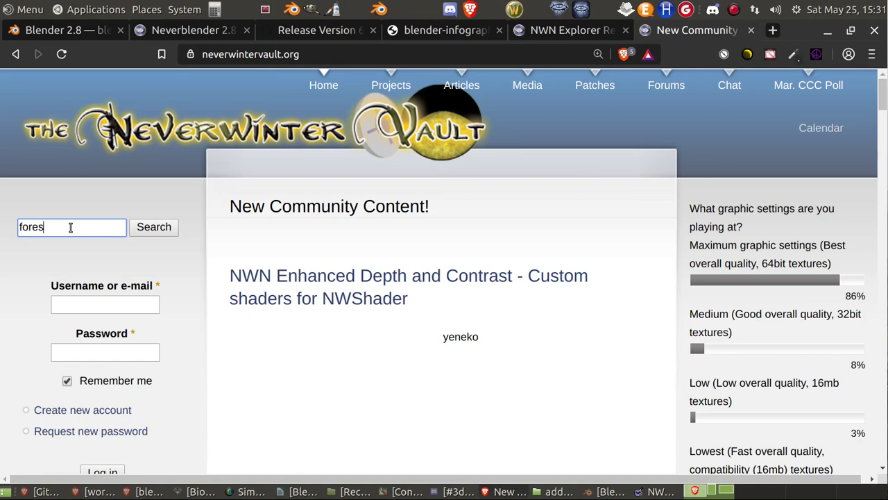
type("t")
key("Return")
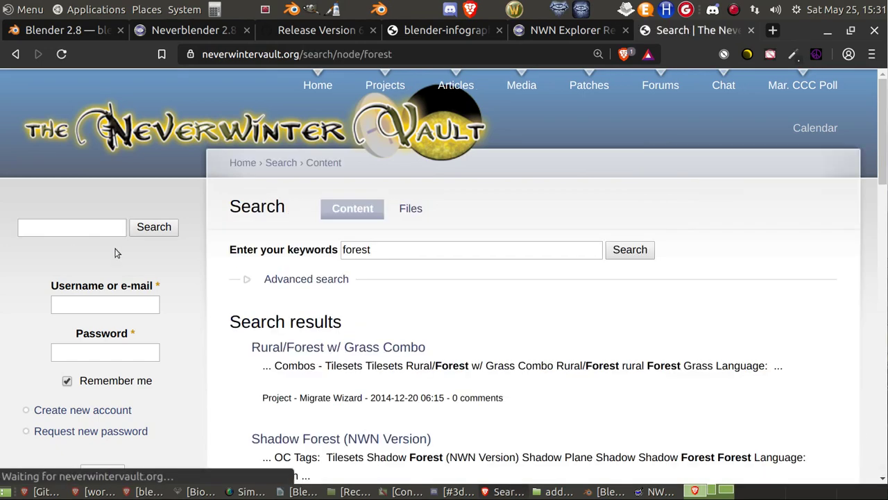
scroll(340, 277, "down", 3)
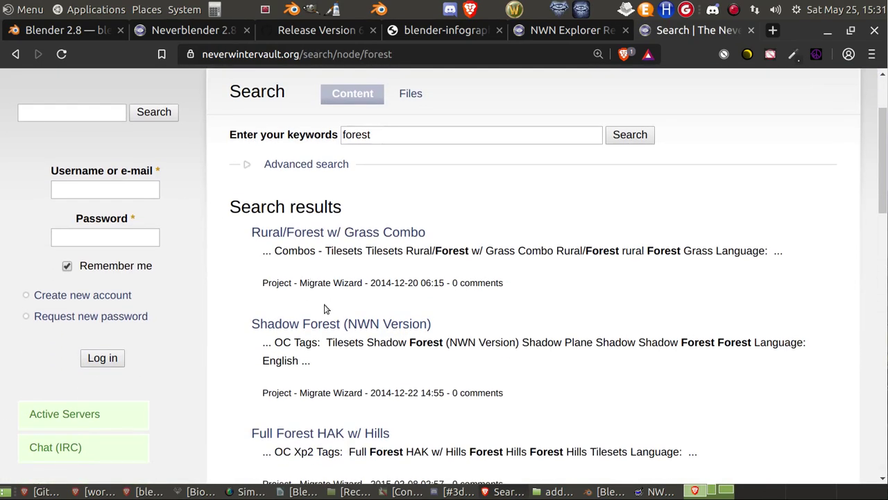
left_click(360, 236)
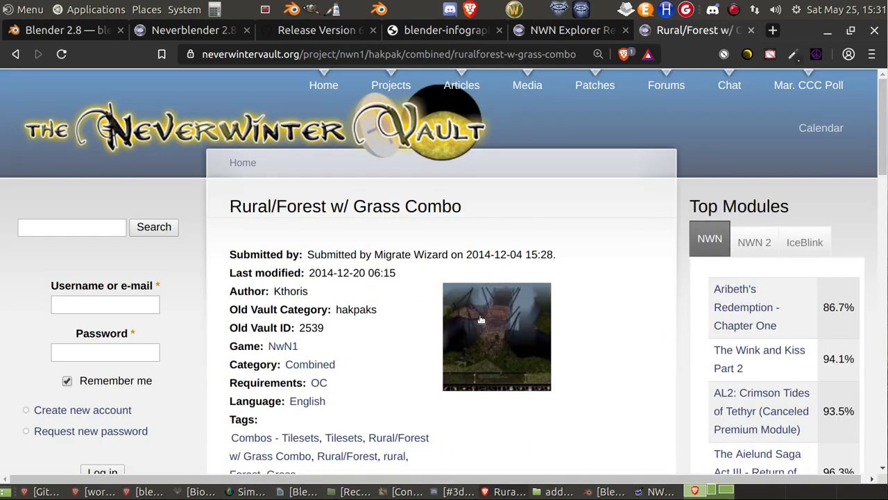
scroll(481, 319, "down", 20)
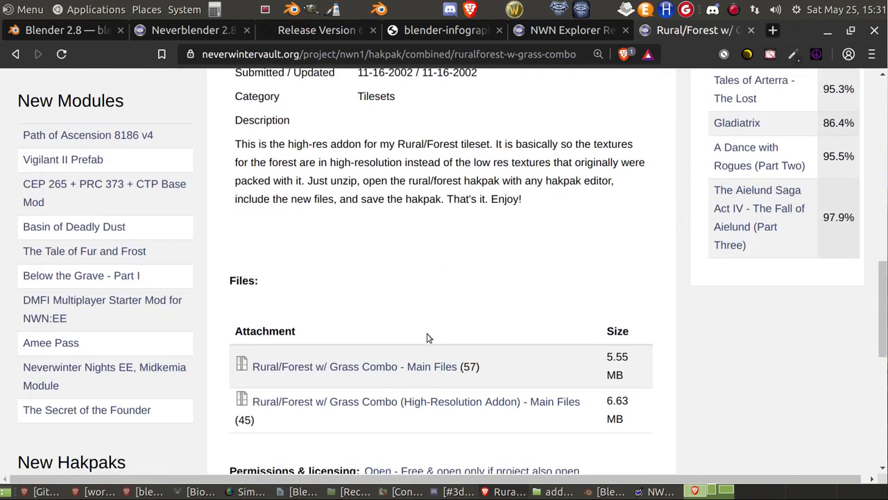
scroll(426, 337, "down", 5)
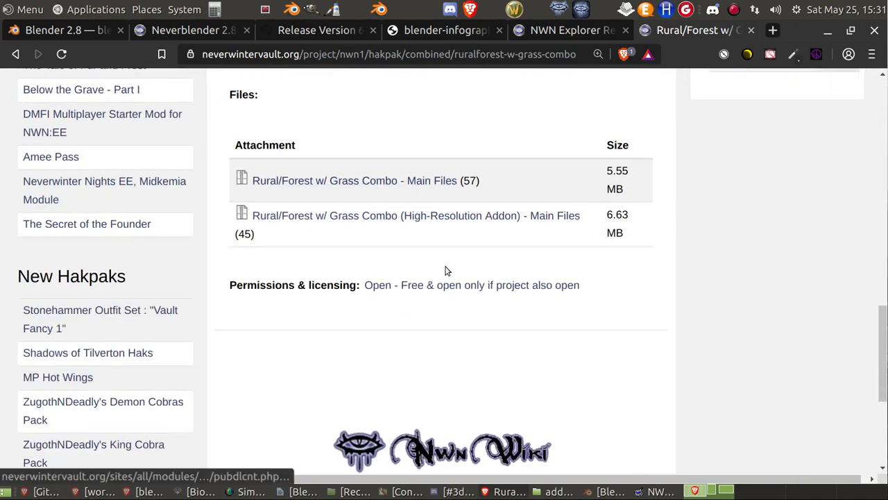
scroll(462, 267, "up", 12)
scroll(460, 204, "up", 13)
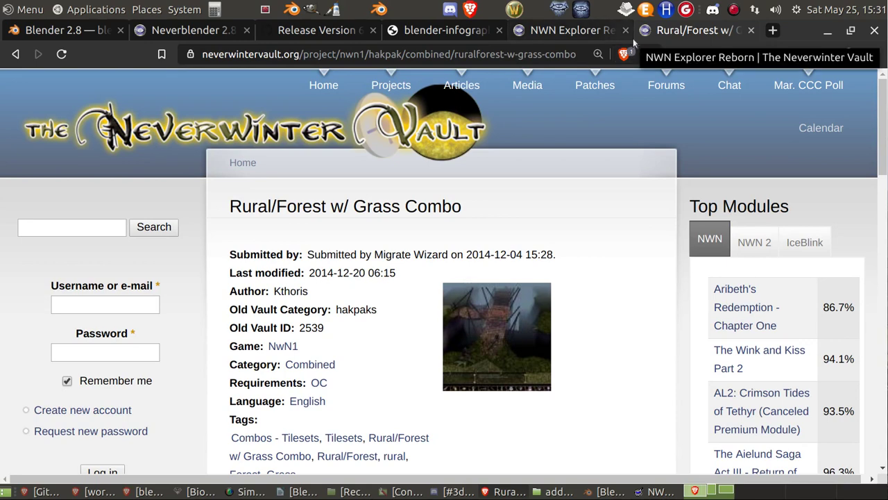
Step: Bring NWN Explorer forward, select ttd01_a04_02.mdl, and launch the BioWare Hak Pak Editor
left_click(669, 490)
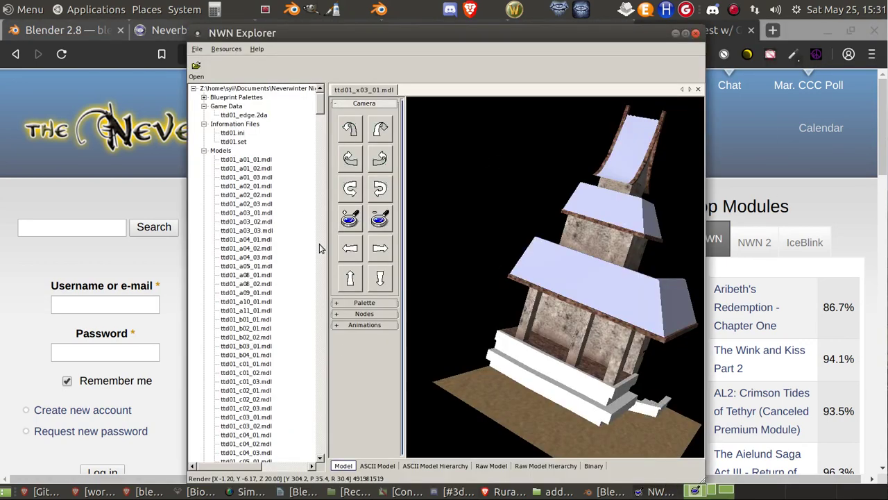
left_click(253, 250)
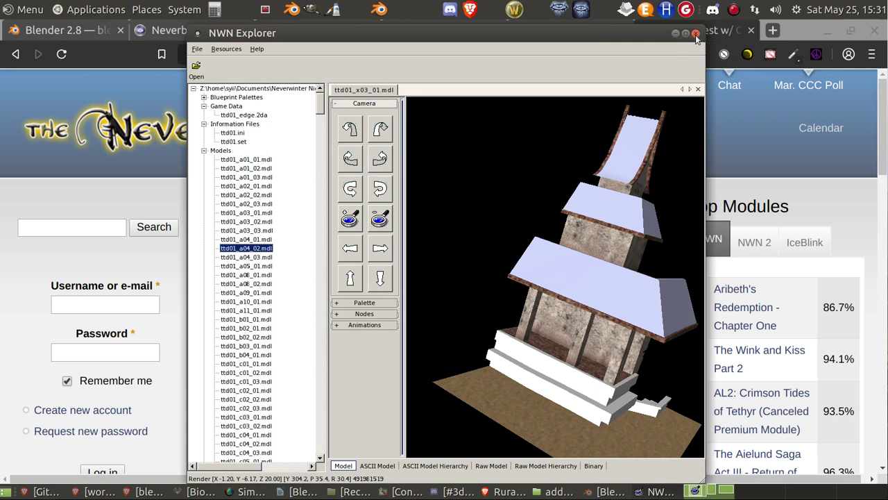
left_click(666, 9)
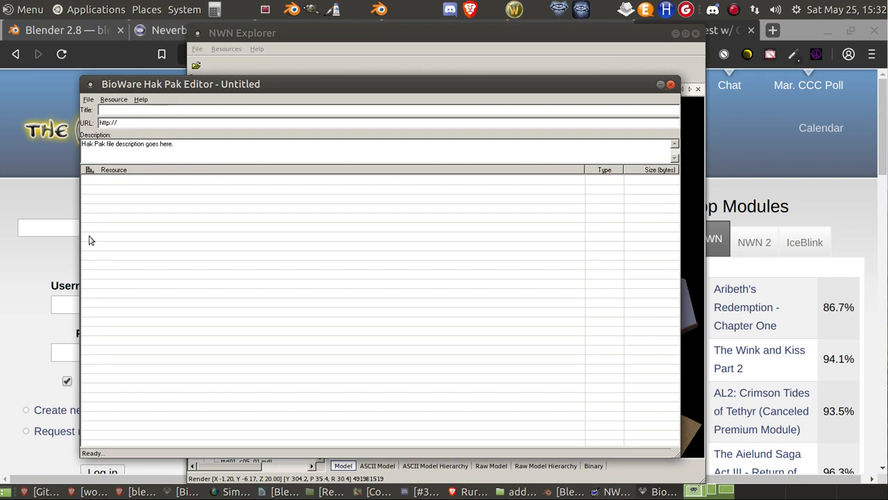
Step: Start Resource > Add, cancel it, and close the Hak Pak Editor window
left_click(113, 100)
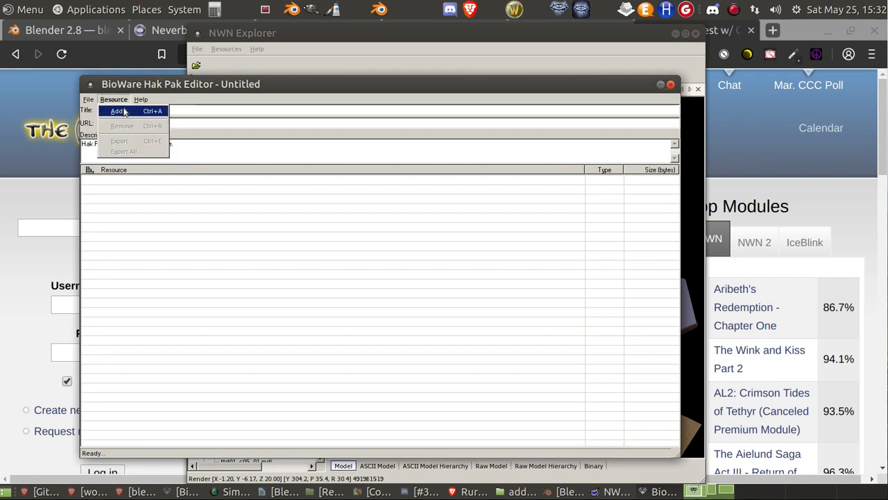
left_click(124, 111)
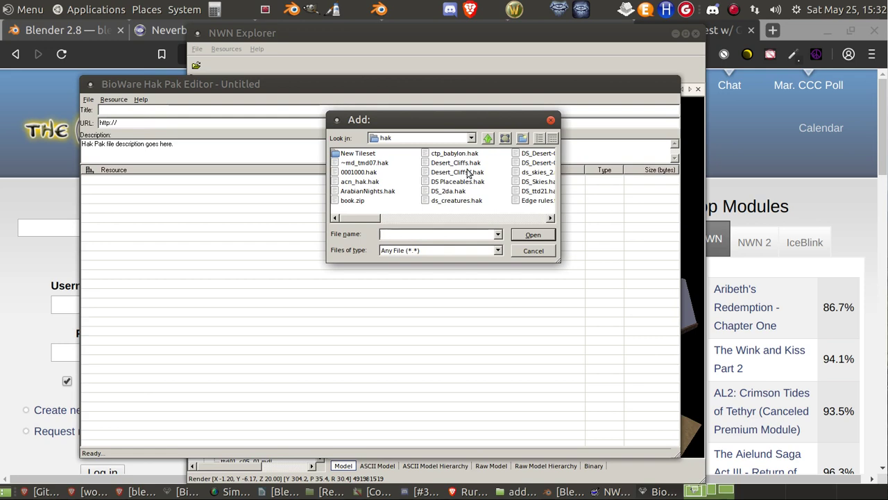
left_click(535, 250)
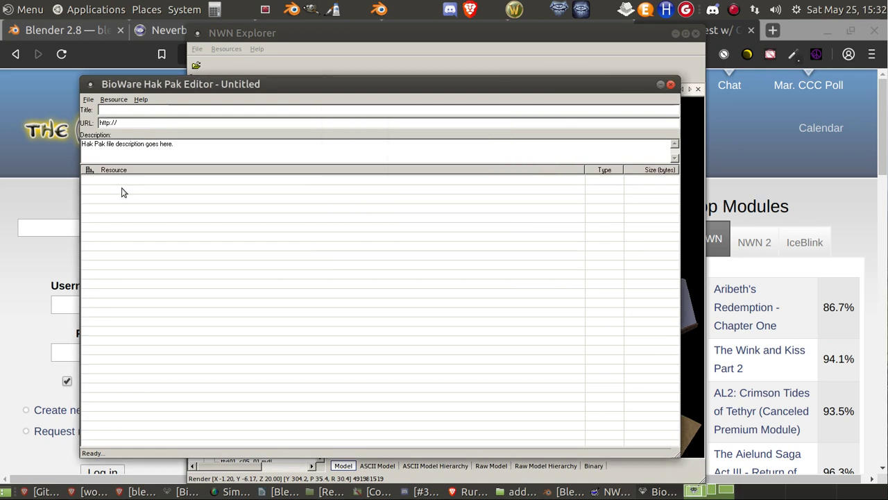
left_click(671, 84)
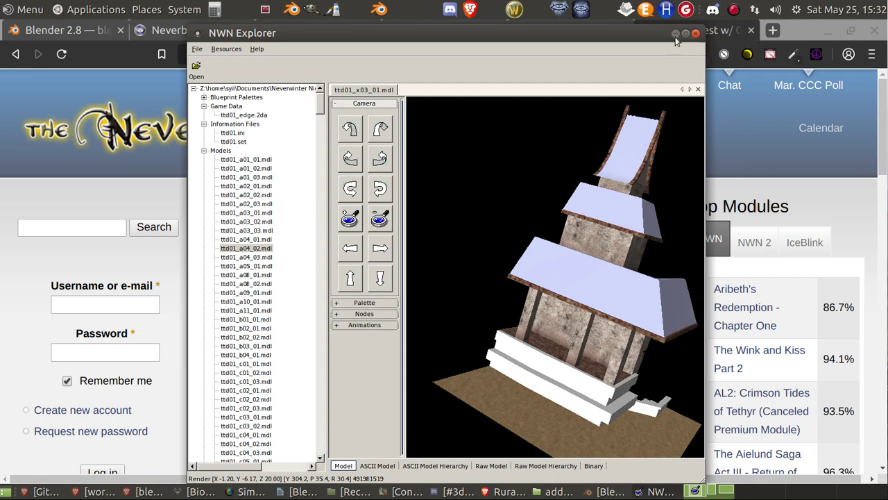
Step: Minimize NWN Explorer and the browser, and bring Blender to the front
left_click(675, 34)
left_click(830, 30)
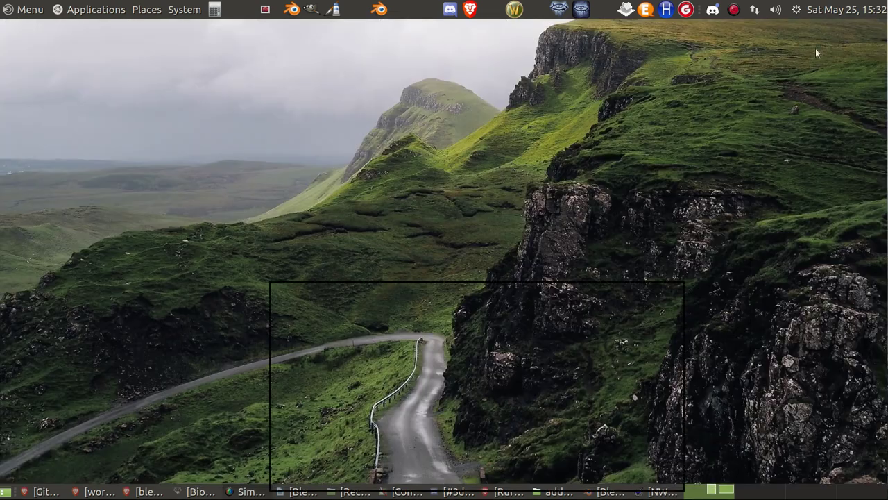
left_click(604, 491)
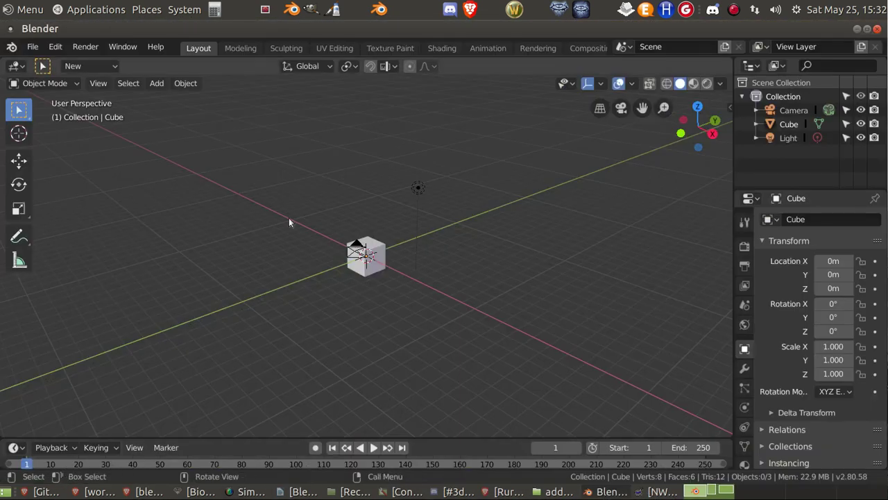
Step: Start File > Import > Aurora (.mdl) and select Caravan.mdl in the Blender/Caravan folder
left_click(32, 47)
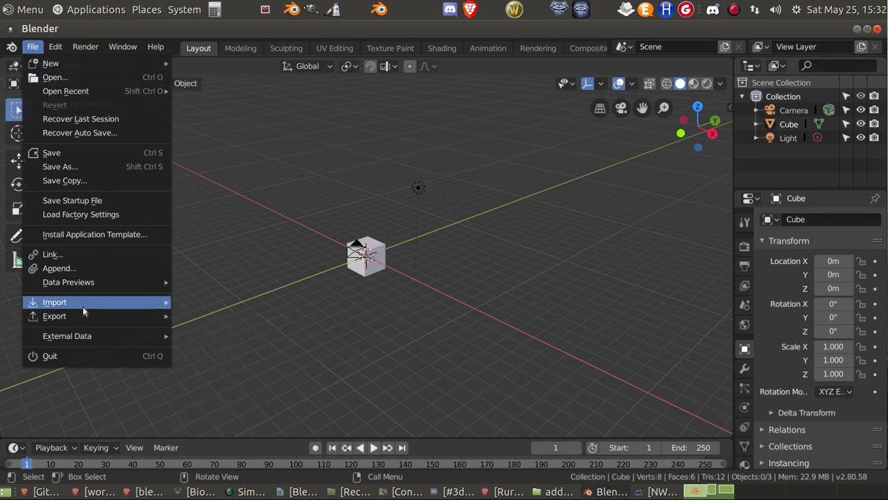
mouse_move(85, 310)
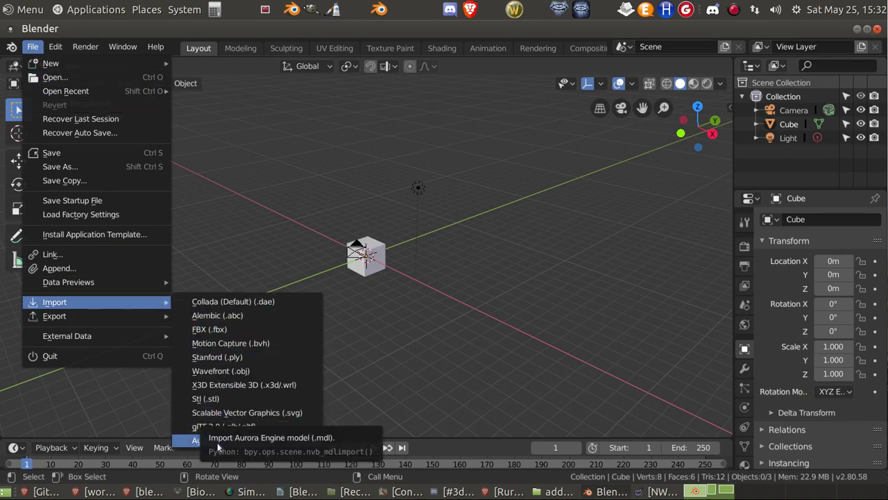
left_click(186, 438)
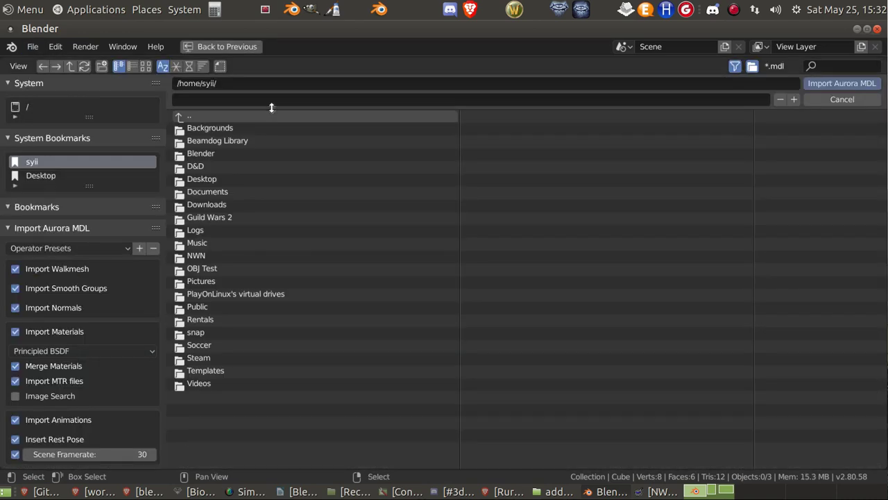
left_click(213, 153)
left_click(213, 143)
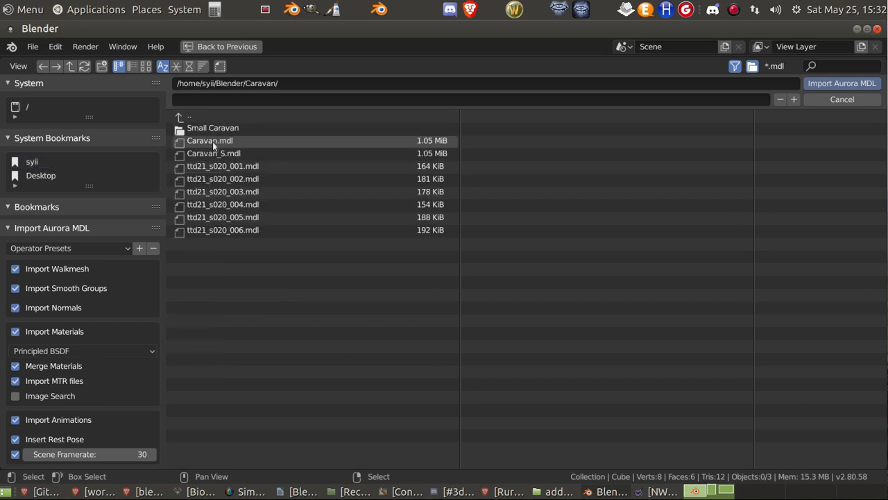
left_click(243, 142)
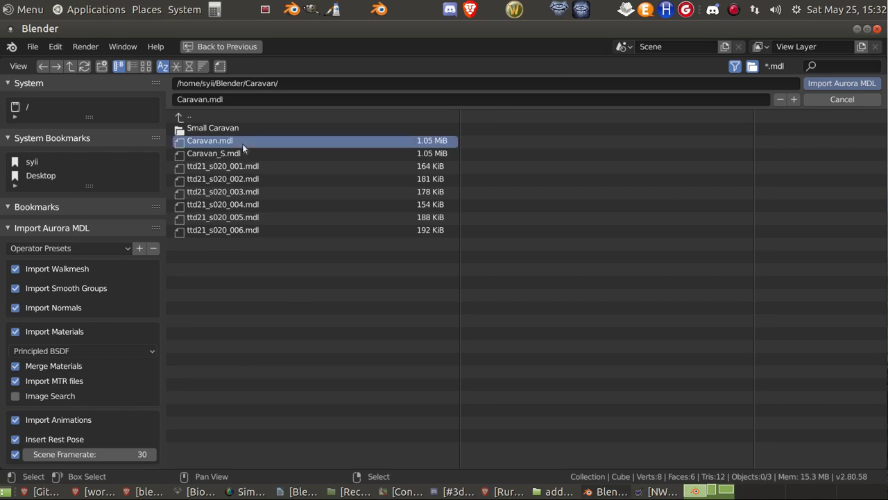
Step: Import Caravan.mdl, then orbit and zoom the viewport around the caravan
left_click(832, 86)
middle_click_drag(556, 240, 630, 204)
scroll(328, 230, "down", 5)
scroll(440, 221, "up", 4)
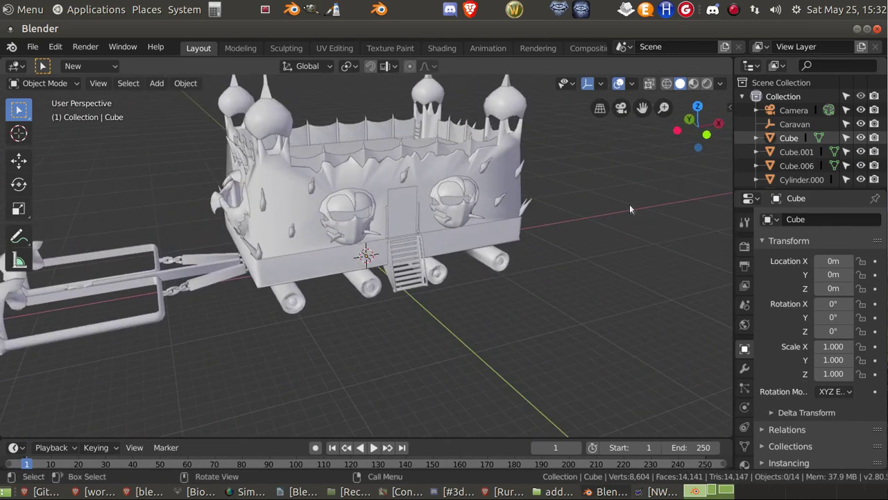
scroll(628, 204, "down", 3)
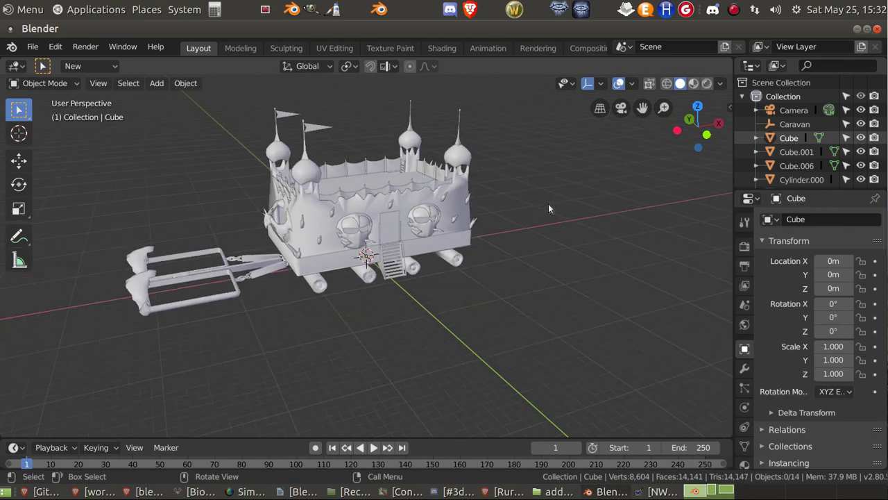